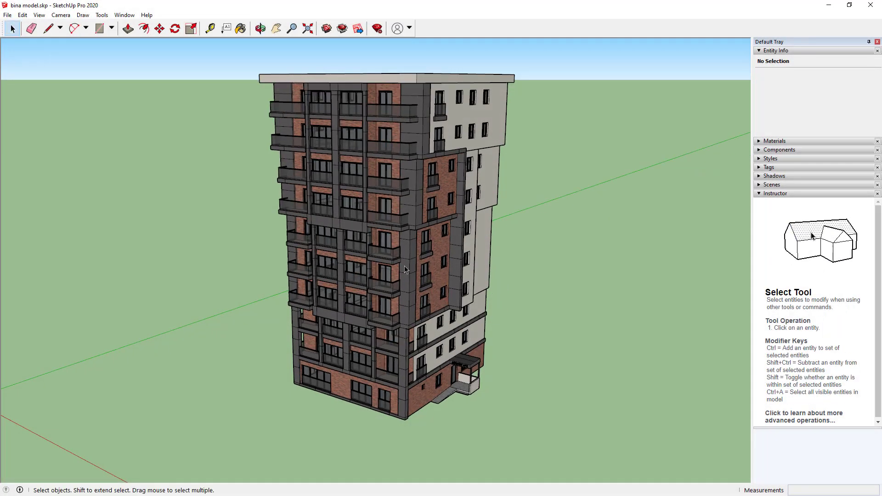
- Check Model Info units, keeping Decimal format with Meters as the length unit
mouse_move(340, 207)
middle_down()
mouse_move(282, 141)
mouse_move(356, 297)
mouse_move(322, 190)
middle_up()
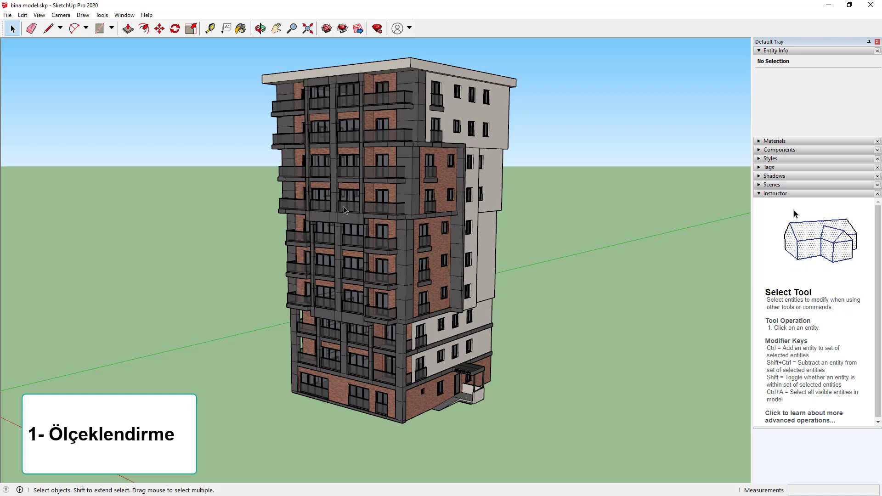
click(123, 16)
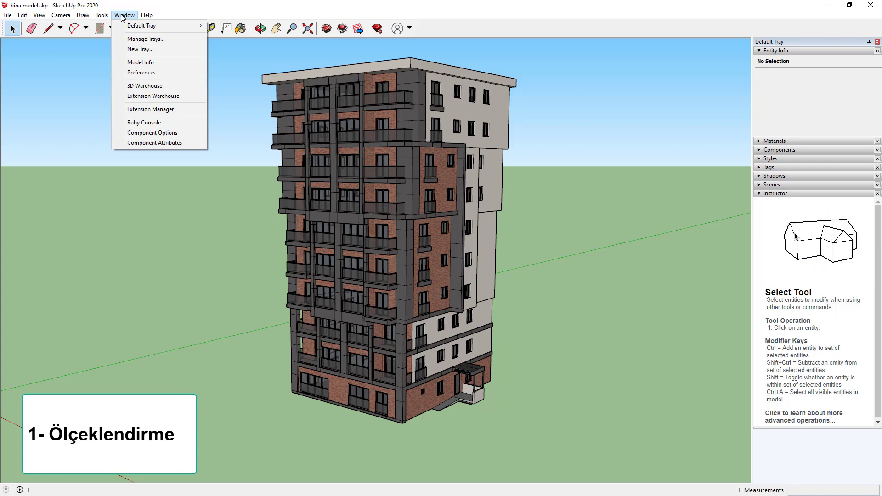
click(141, 64)
drag(329, 98, 265, 177)
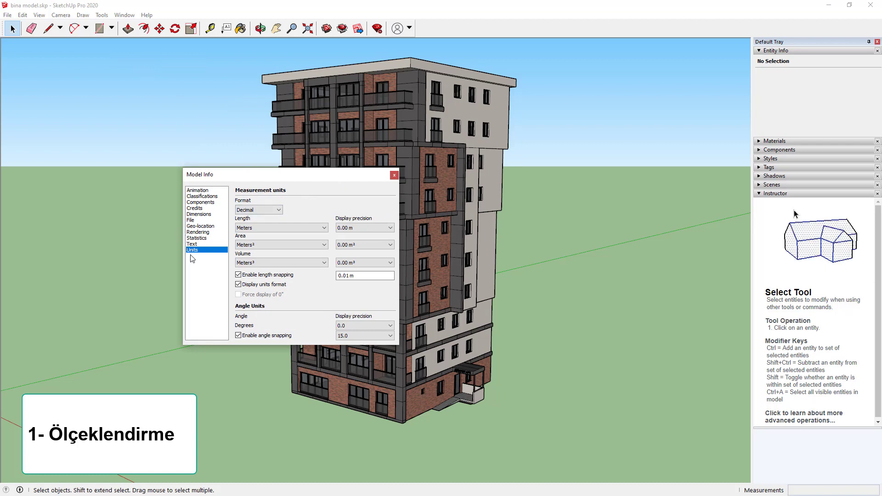
click(279, 210)
click(250, 223)
click(264, 228)
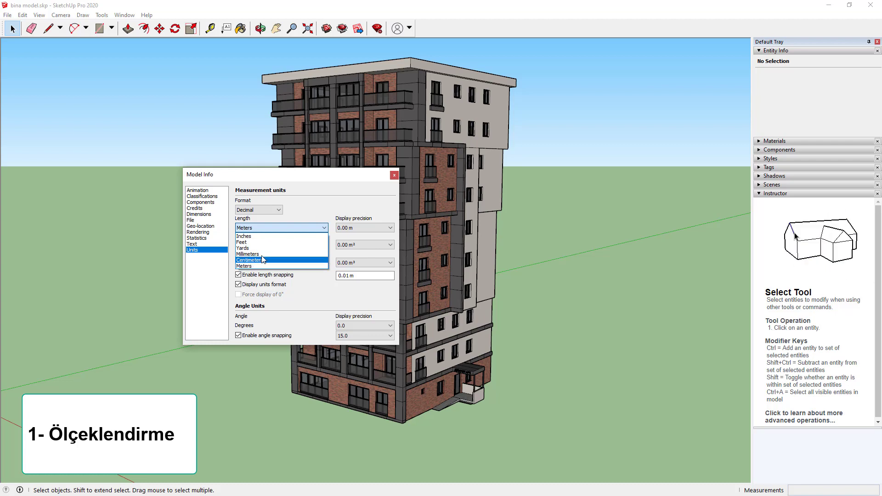
click(289, 208)
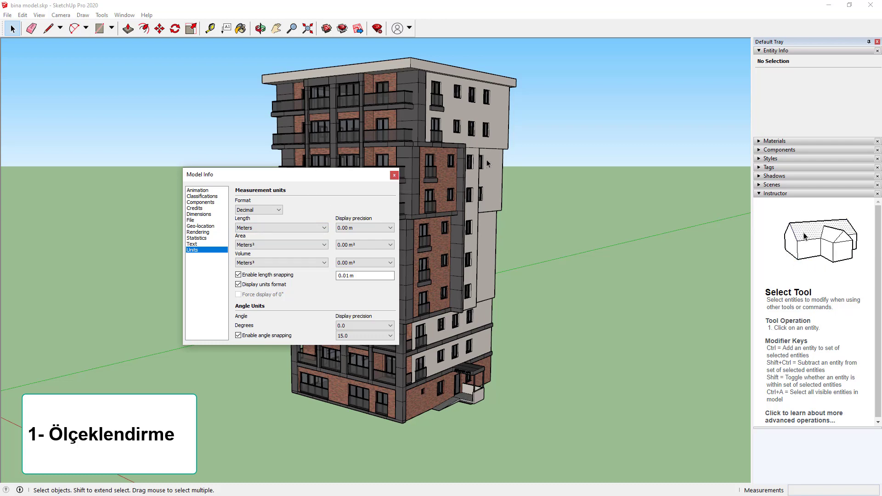
click(393, 175)
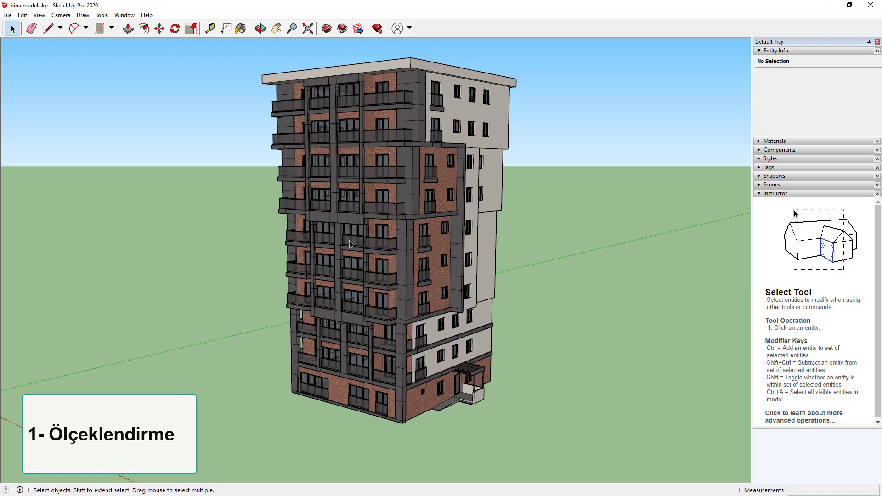
scroll(331, 266, down, 1)
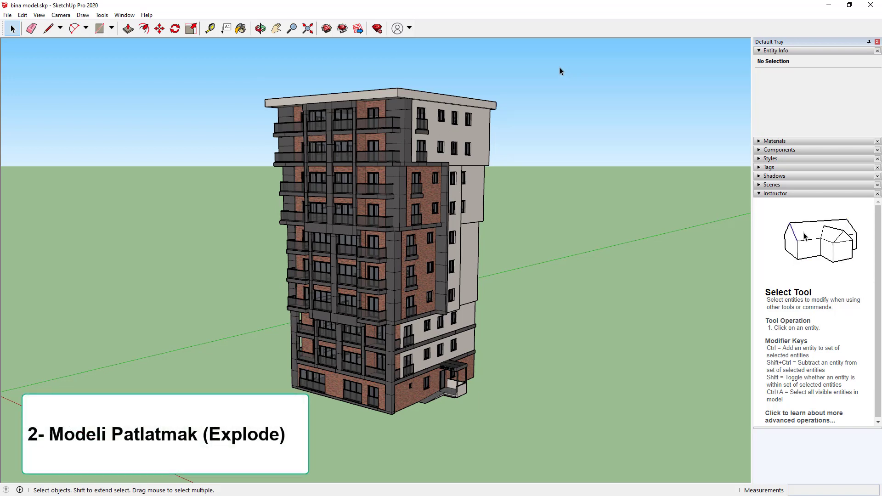
- Box-select the whole building and explode it into loose geometry
drag(561, 60, 262, 405)
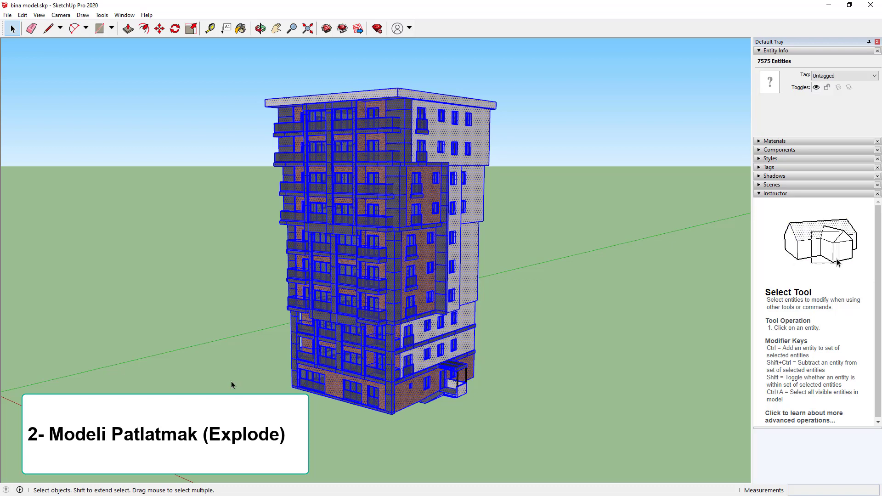
scroll(231, 381, down, 1)
scroll(230, 382, up, 1)
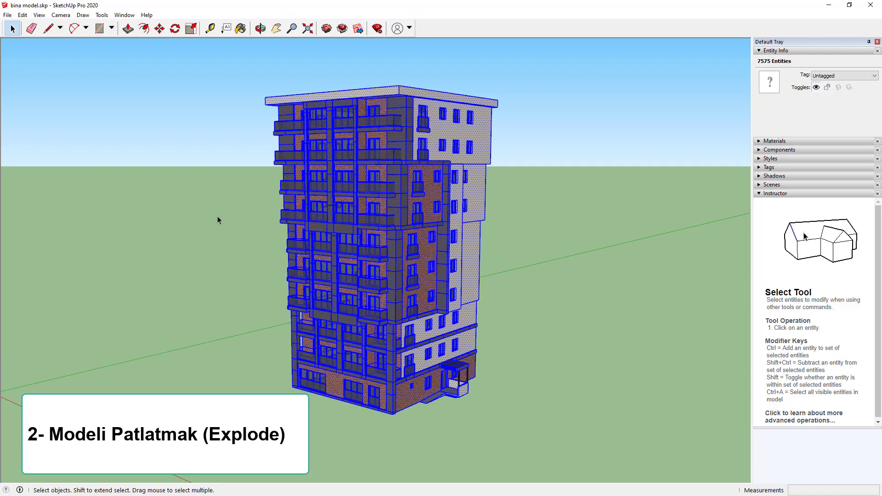
scroll(217, 216, down, 1)
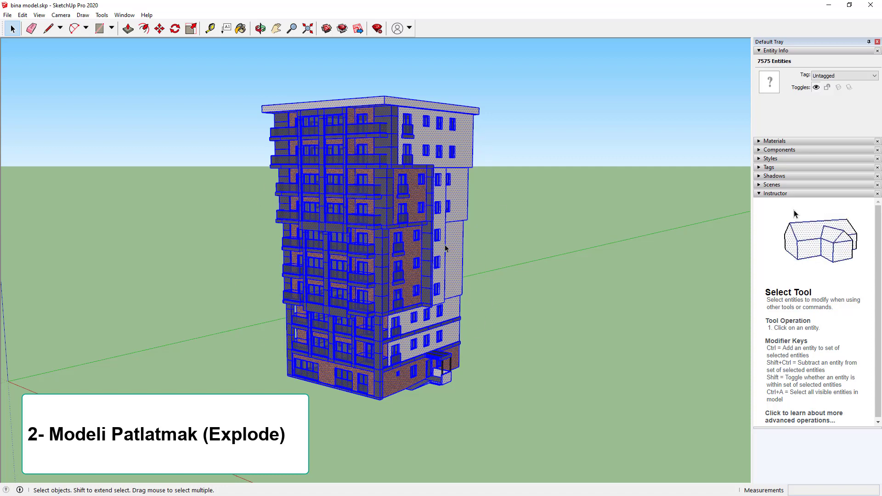
right_click(417, 242)
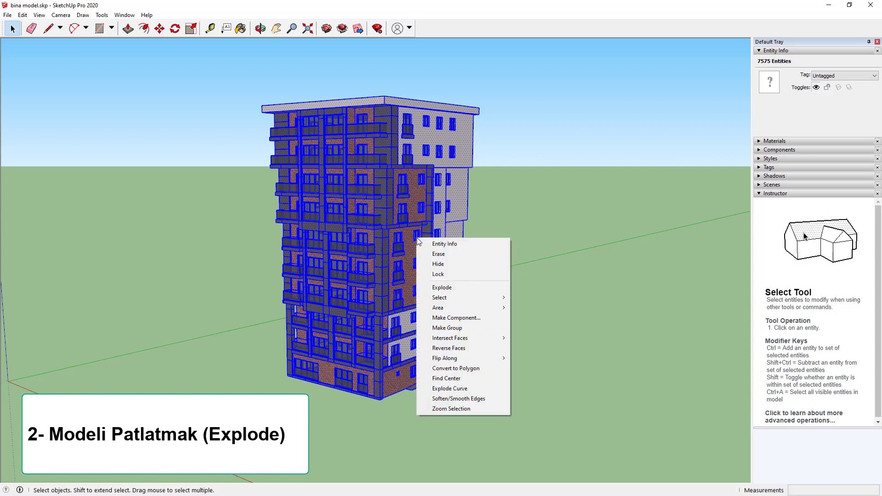
click(438, 290)
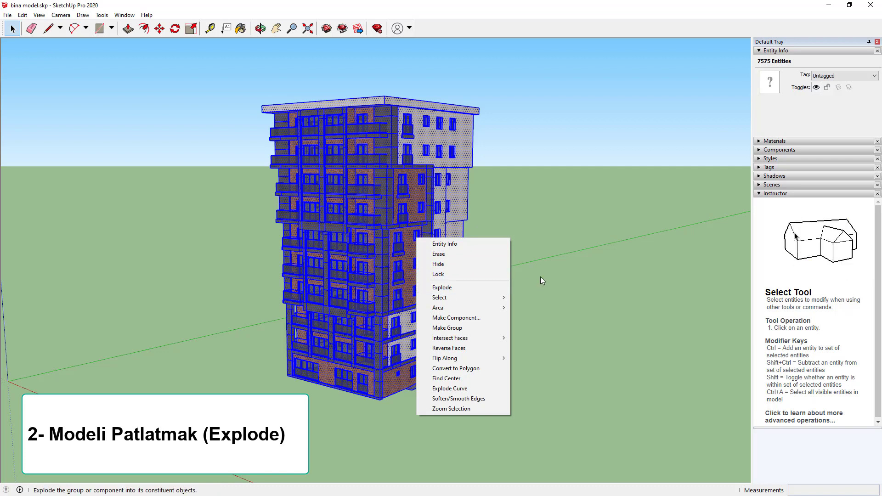
click(578, 226)
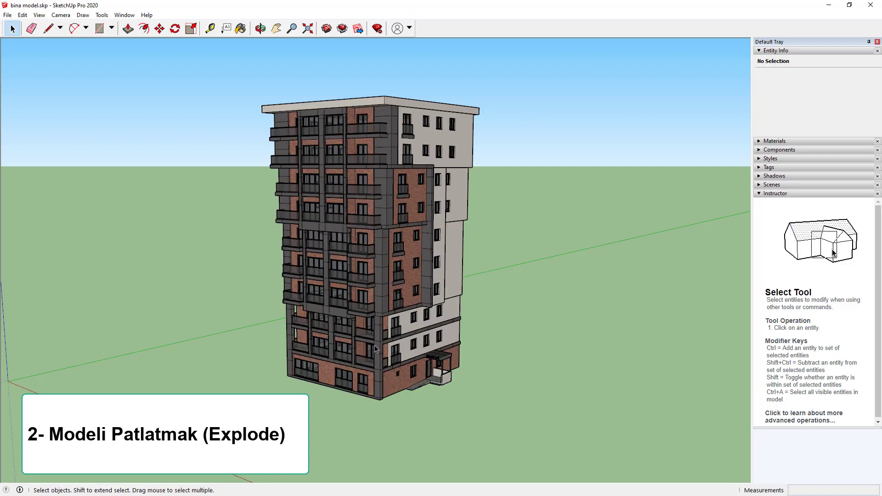
scroll(397, 314, up, 2)
scroll(397, 314, up, 3)
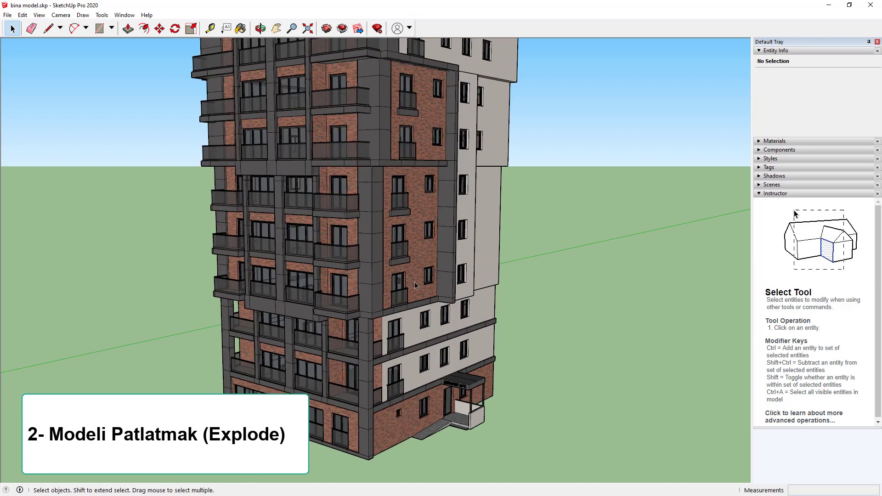
- Select several wall faces of the exploded building to inspect them
click(481, 271)
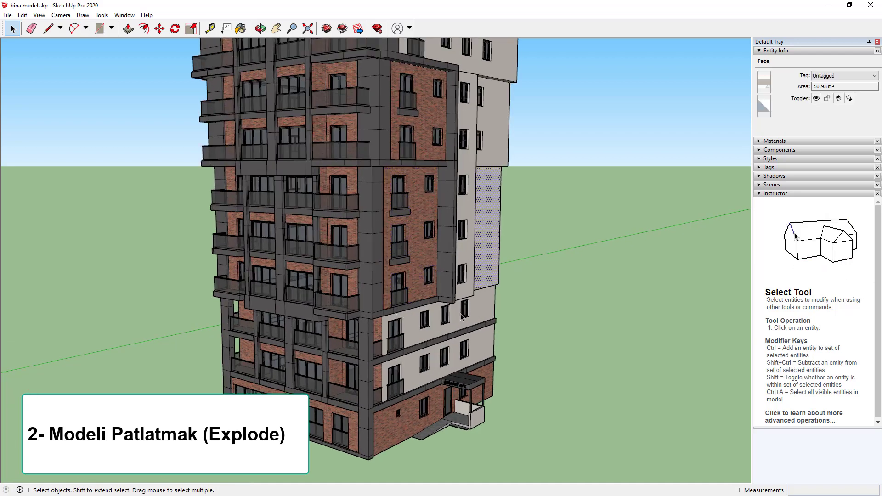
click(369, 328)
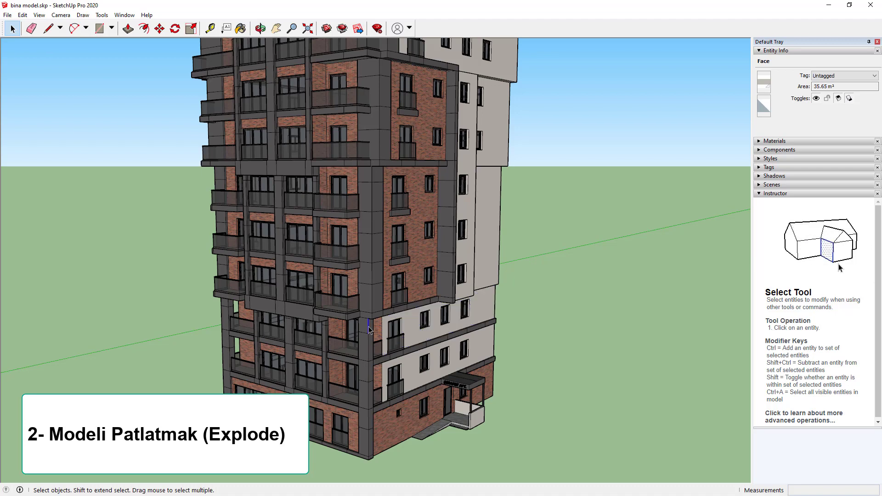
click(380, 300)
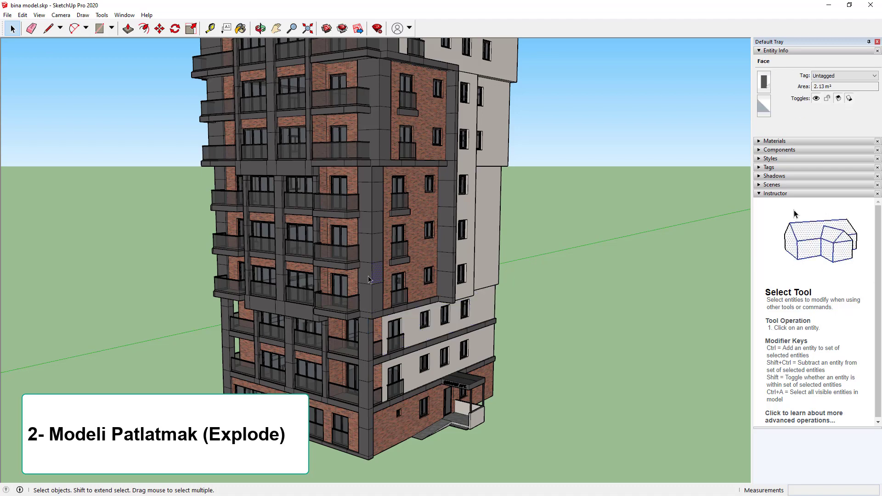
click(368, 280)
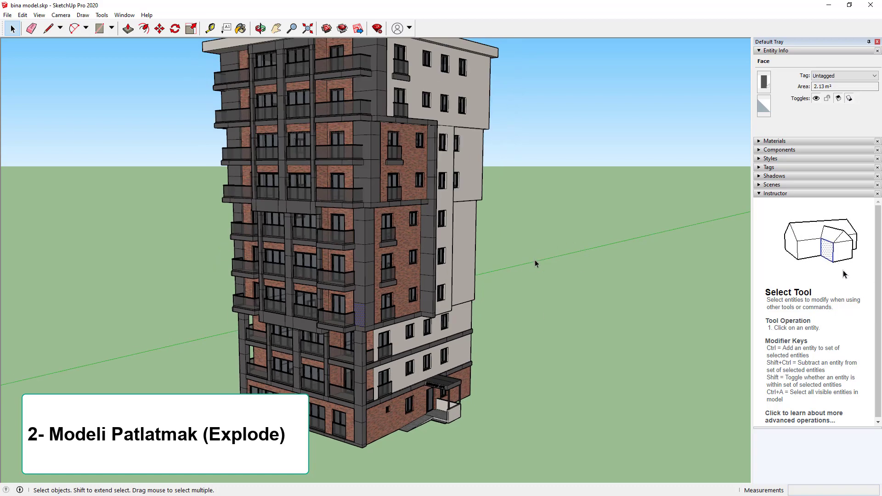
middle_drag(522, 297, 403, 324)
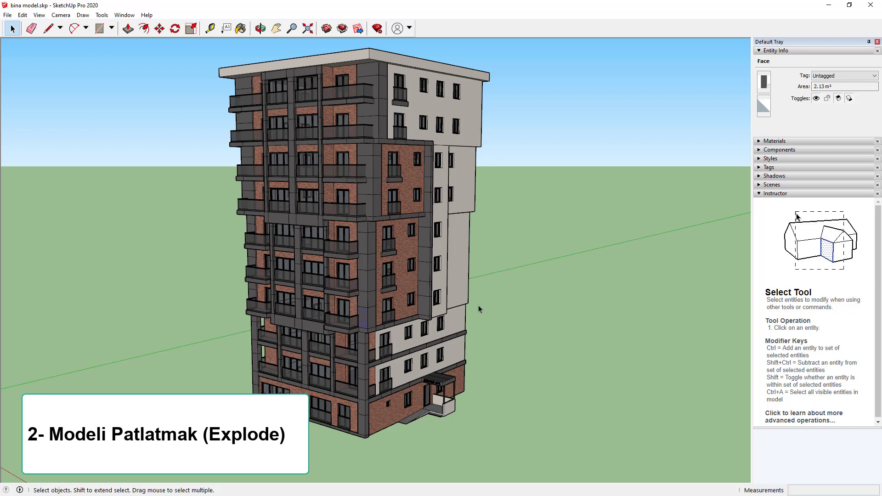
scroll(478, 308, down, 1)
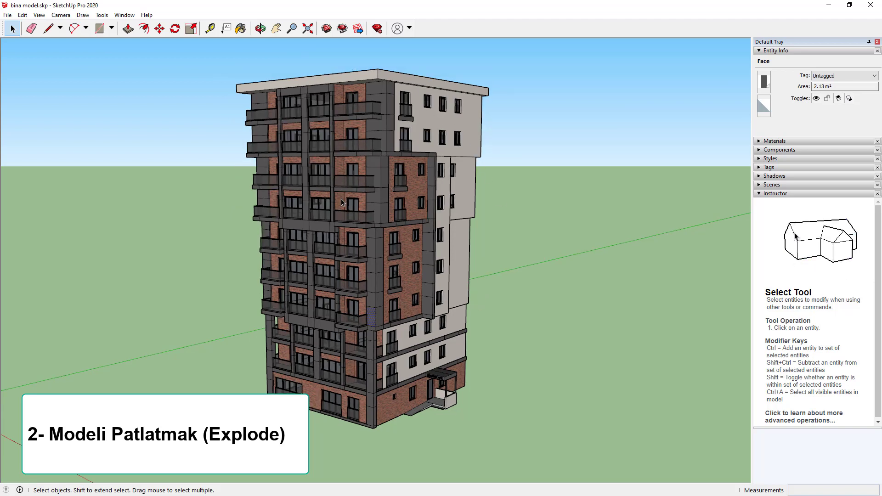
- Deselect everything with Esc and bring up the File menu
key(Escape)
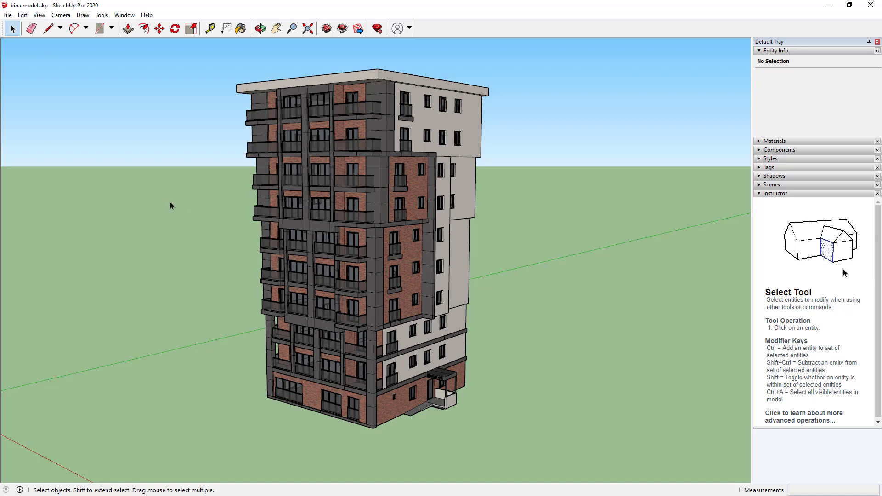
click(8, 16)
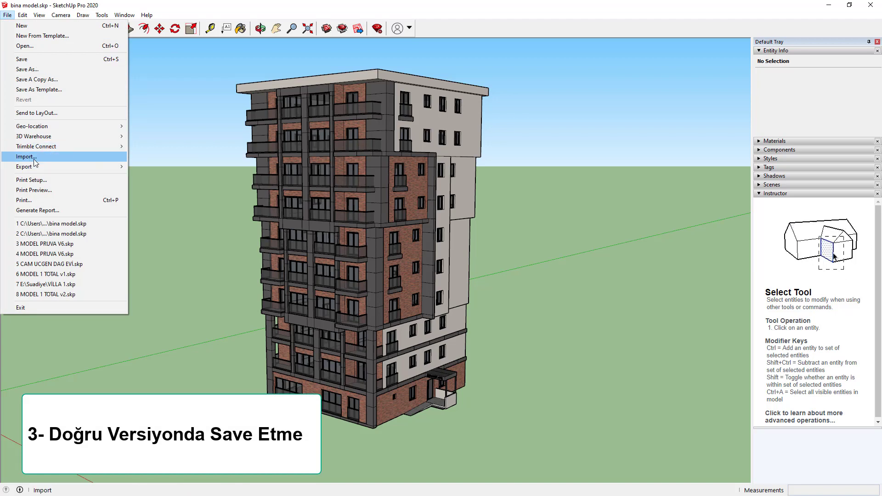
- Save As bina model.skp in SketchUp Version 8 format, replacing the existing file
click(35, 70)
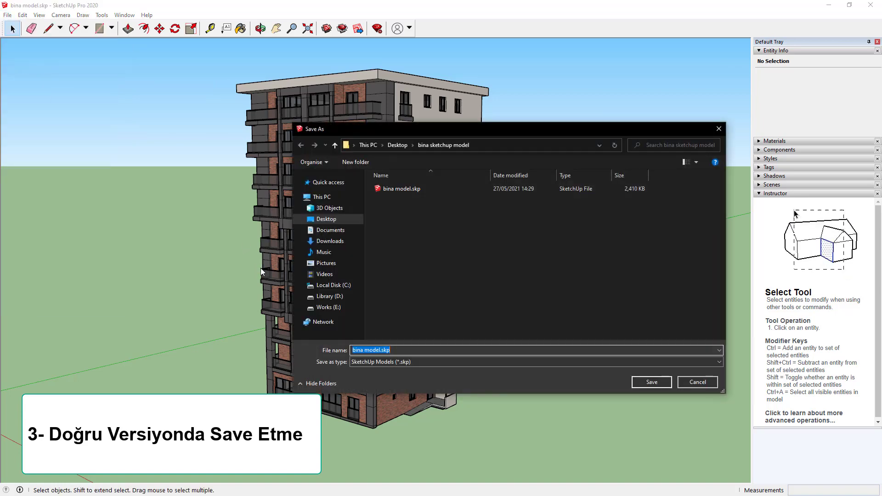
click(384, 363)
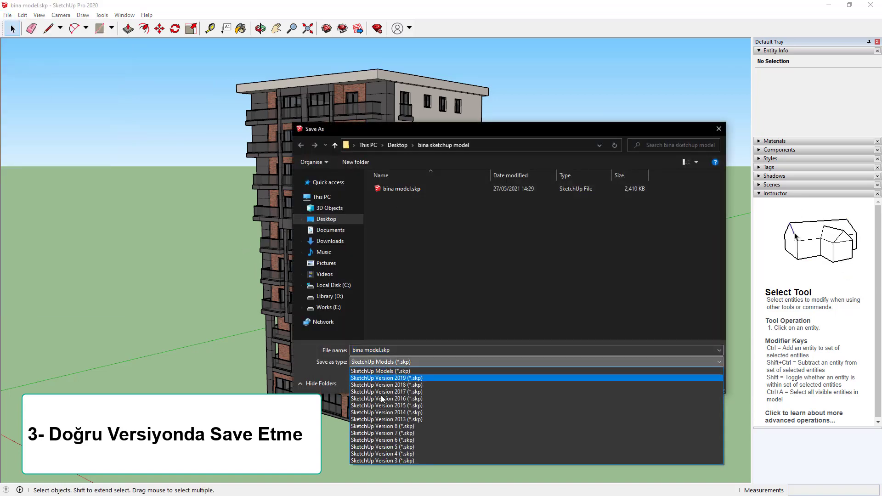
click(382, 427)
double_click(414, 190)
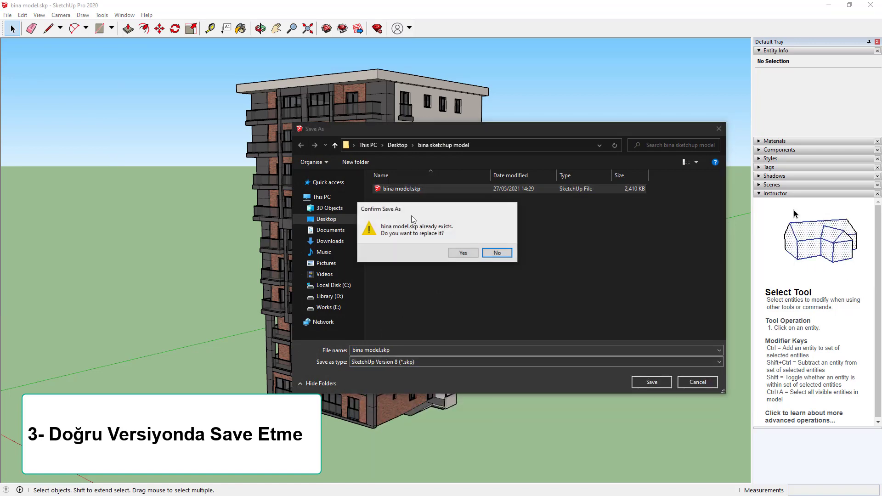
click(462, 253)
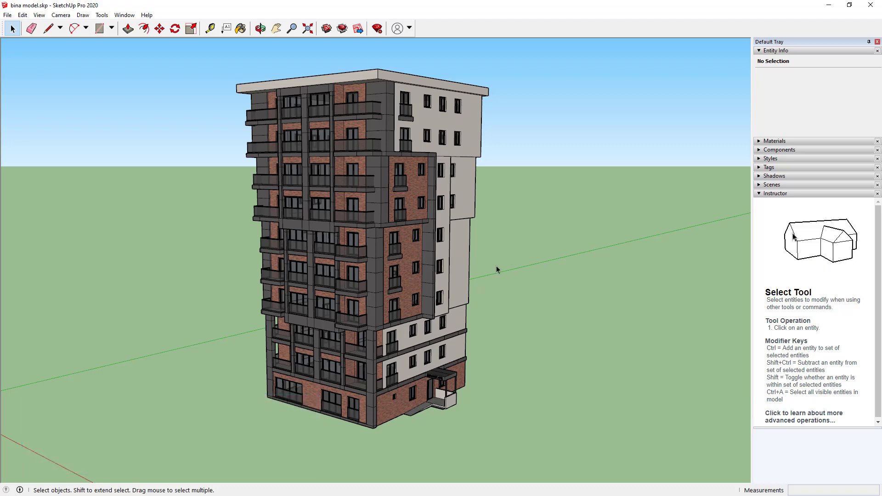
scroll(480, 236, up, 3)
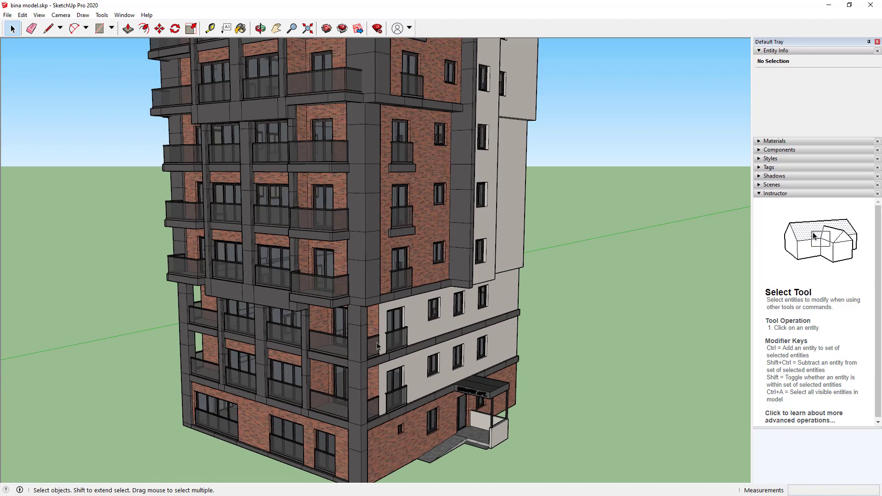
scroll(480, 236, up, 3)
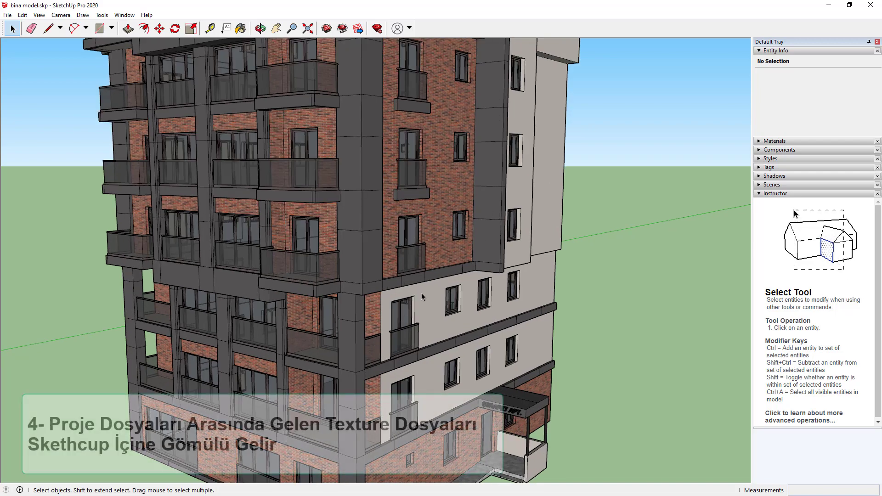
scroll(421, 293, up, 1)
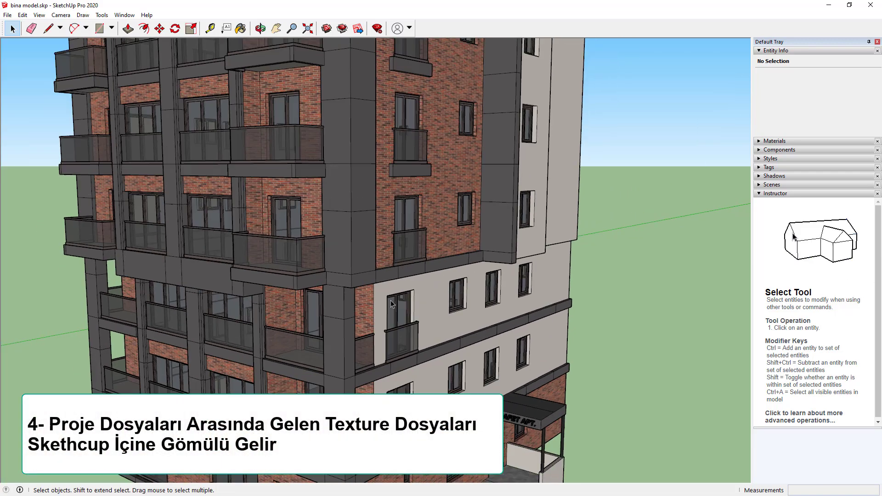
scroll(391, 303, down, 3)
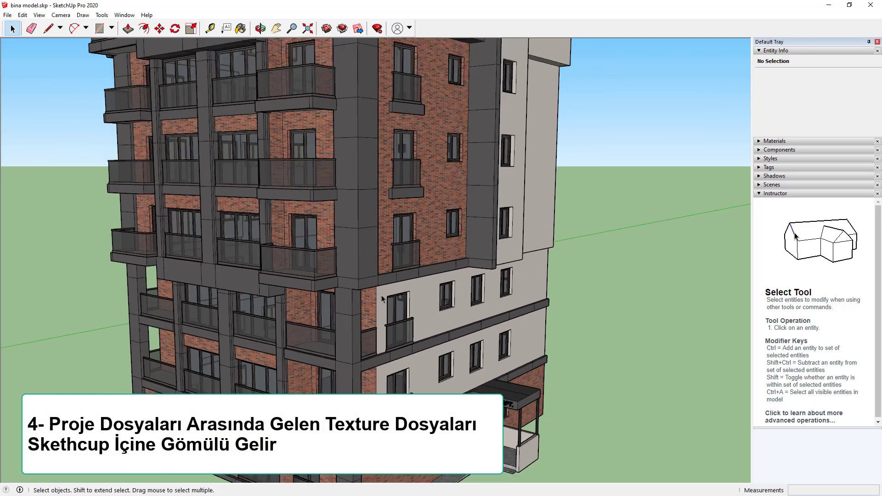
scroll(391, 304, down, 2)
scroll(368, 377, up, 2)
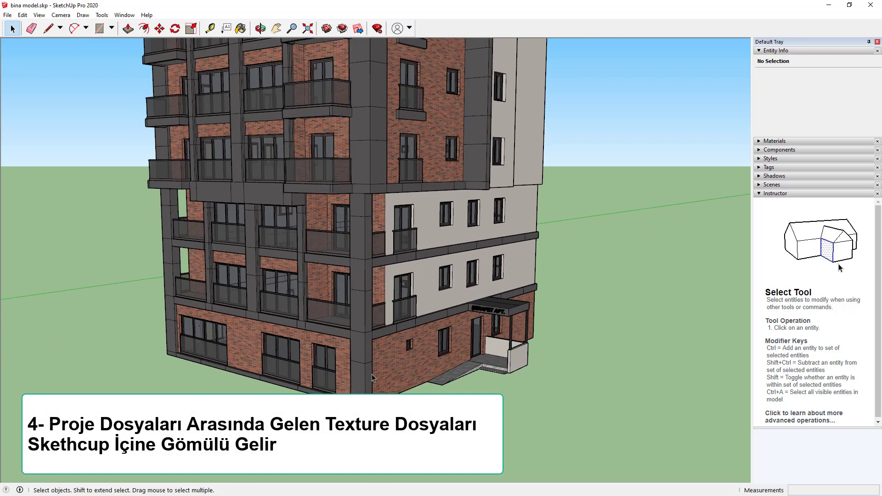
scroll(299, 345, up, 1)
scroll(226, 313, down, 1)
middle_drag(225, 309, 203, 339)
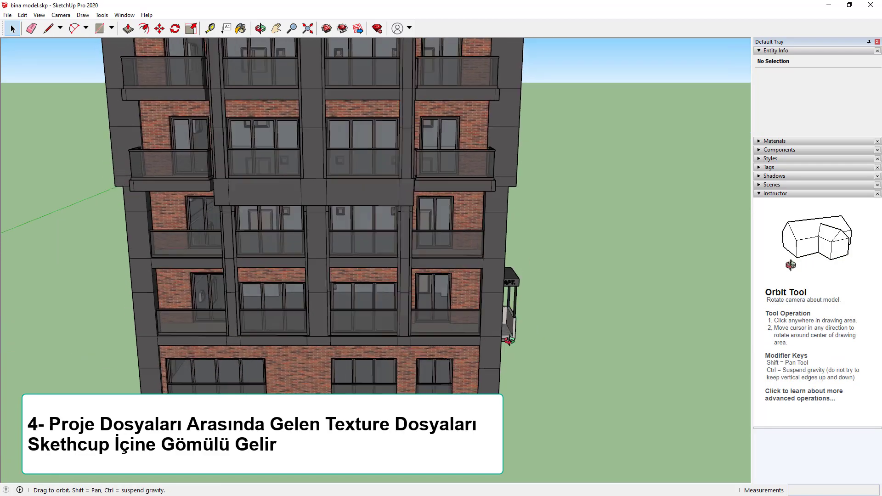
scroll(477, 193, down, 1)
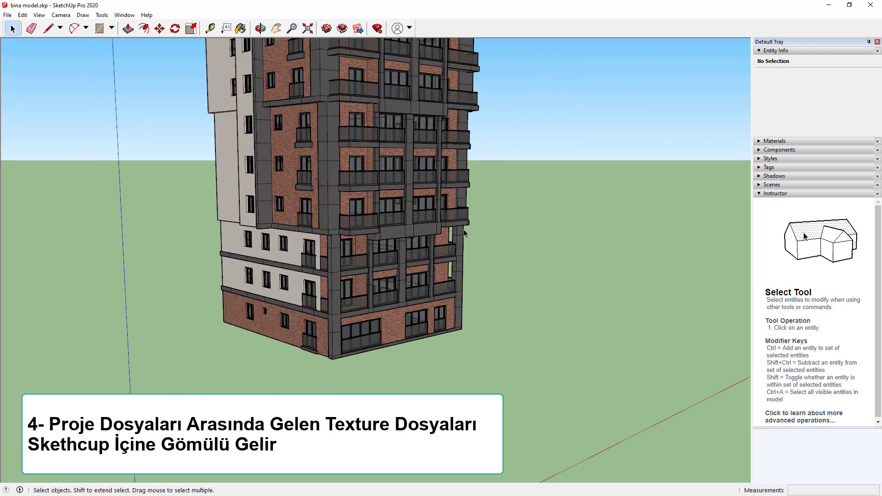
scroll(436, 184, up, 2)
scroll(437, 184, up, 2)
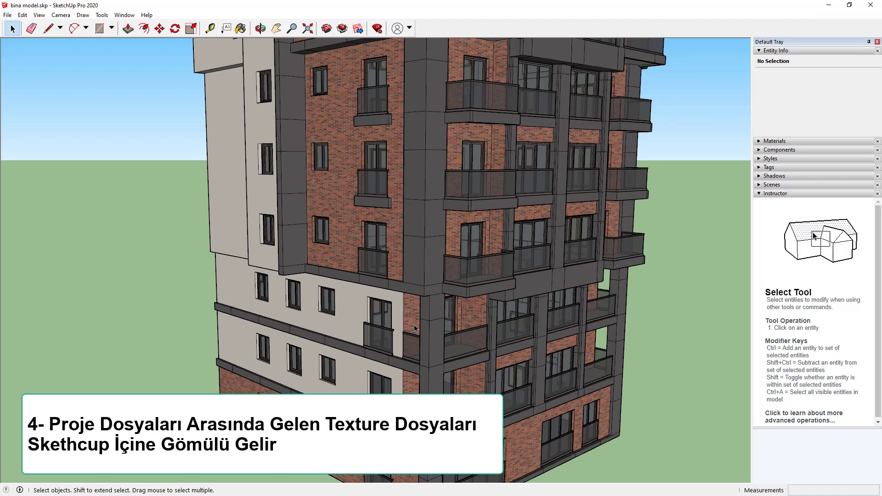
mouse_move(416, 345)
middle_down()
mouse_move(230, 376)
mouse_move(647, 292)
middle_up()
key(o)
drag(647, 291, 485, 279)
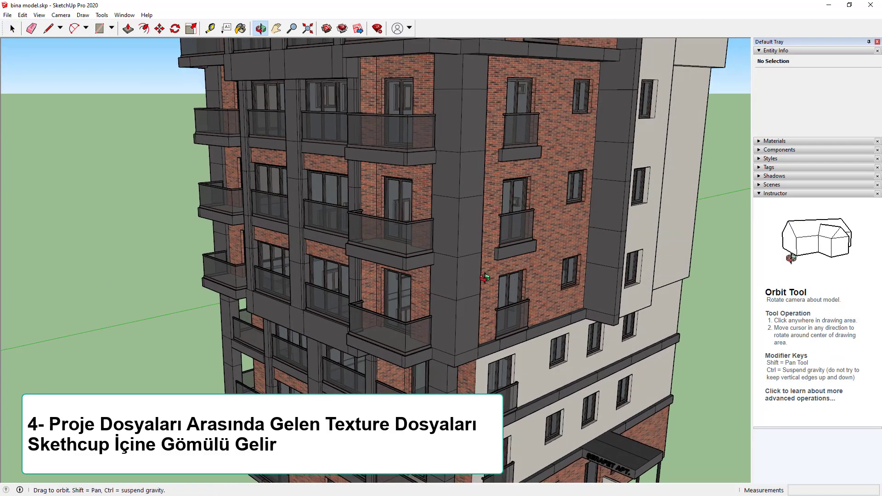
middle_drag(485, 278, 502, 327)
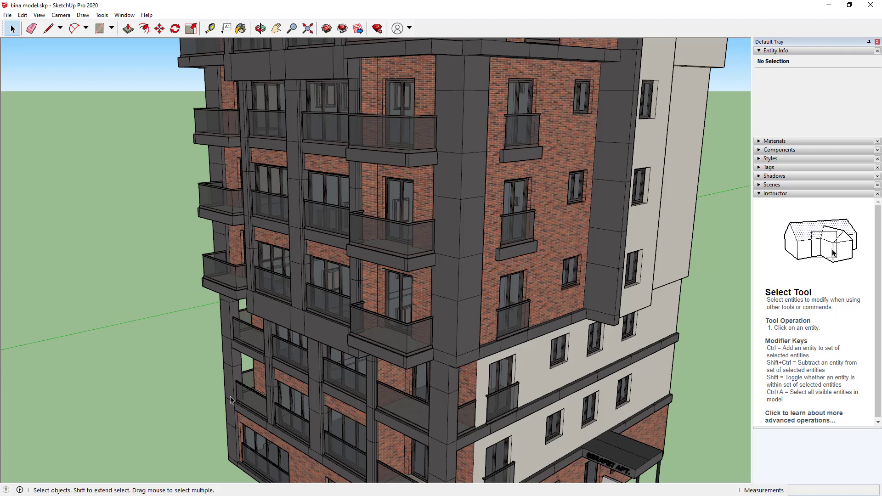
- In 3ds Max, import the SketchUp building from the Desktop's bina folder with textures
key(super)
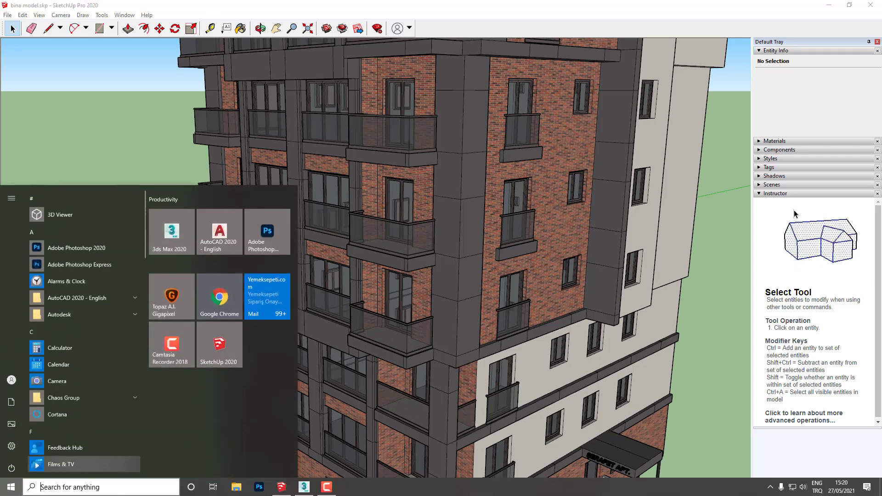
click(303, 486)
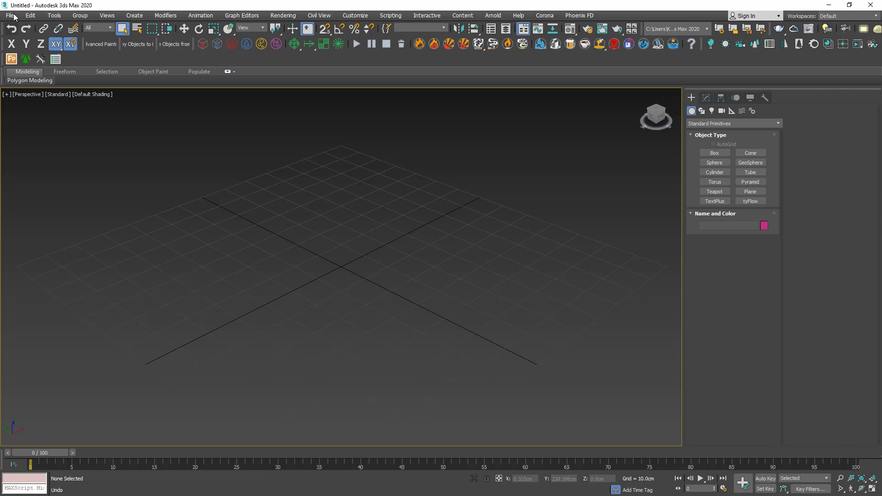
click(9, 15)
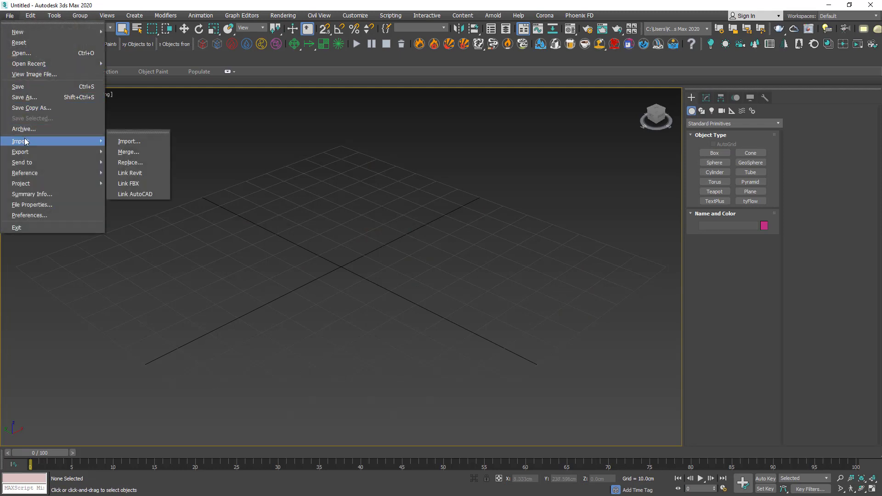
click(134, 141)
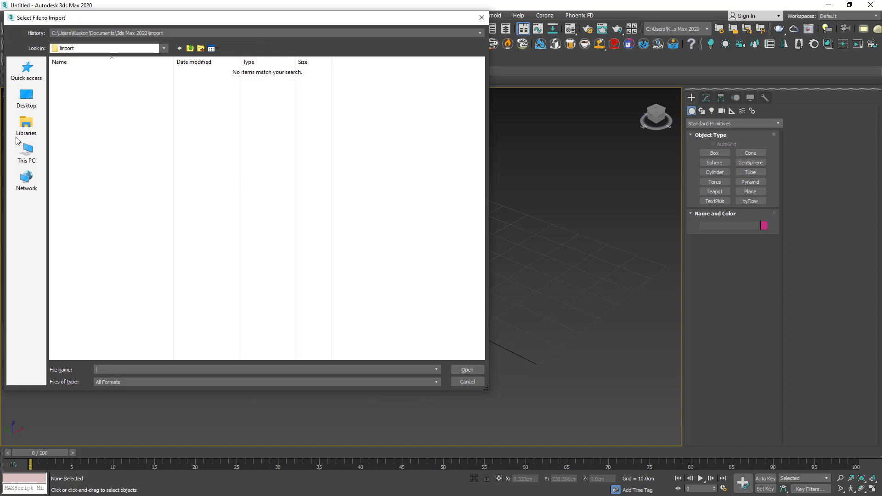
click(27, 96)
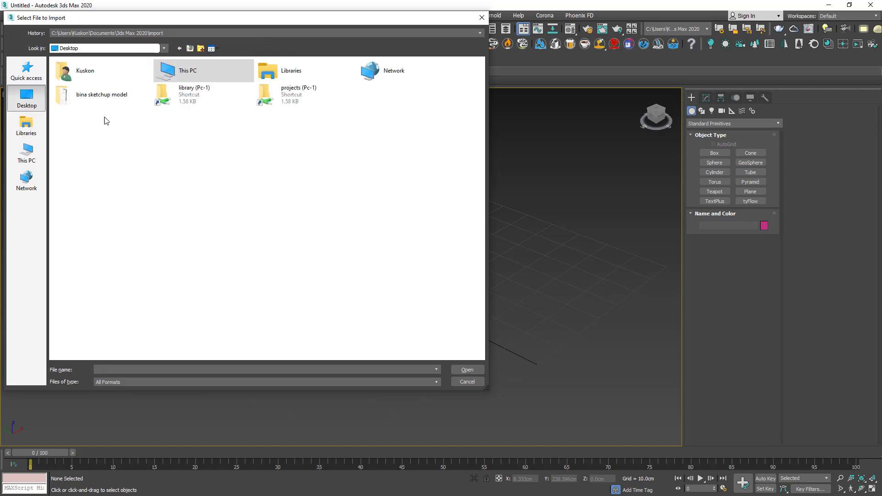
double_click(88, 97)
double_click(73, 83)
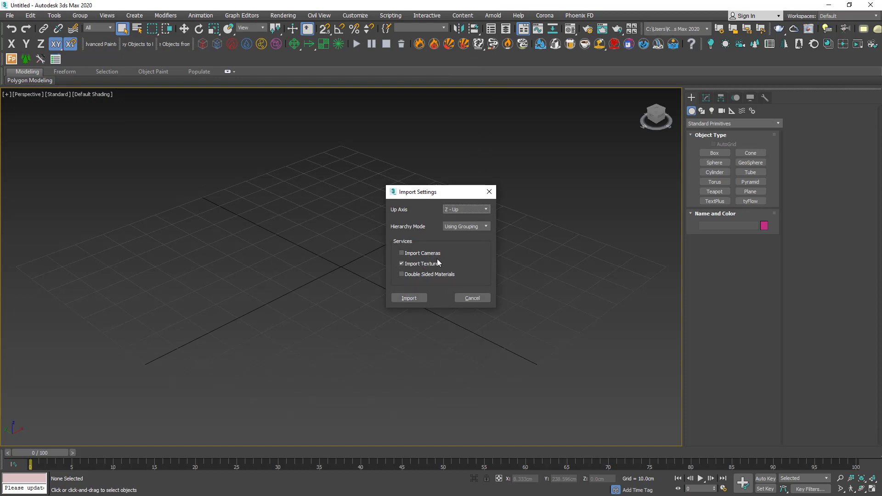
click(409, 298)
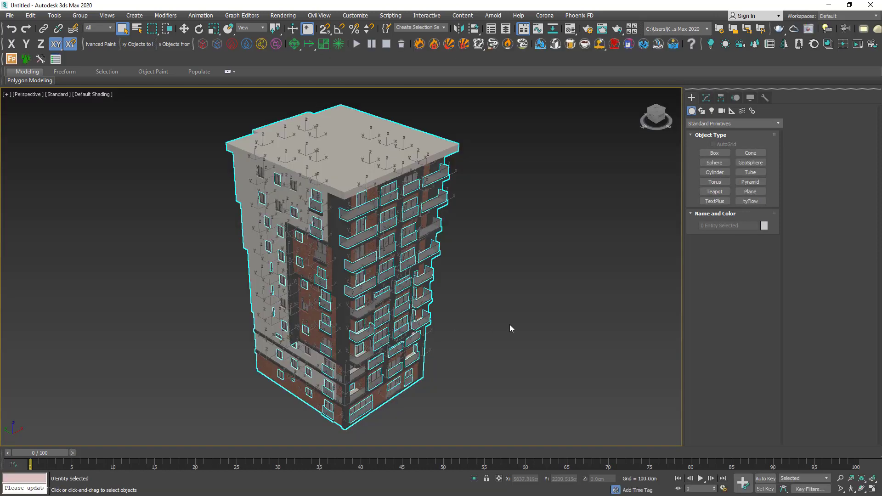
- Deselect and orbit the imported tower, then bring up the Material Editor with M
click(510, 325)
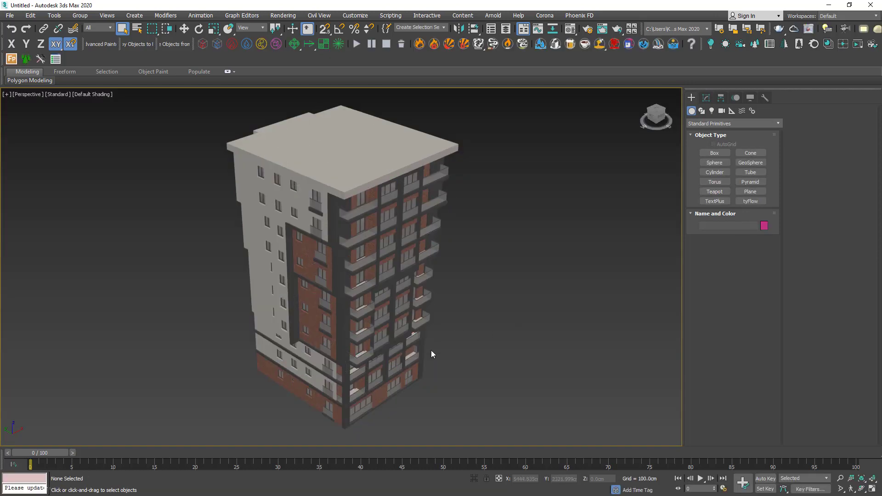
alt+middle_drag(445, 372, 363, 375)
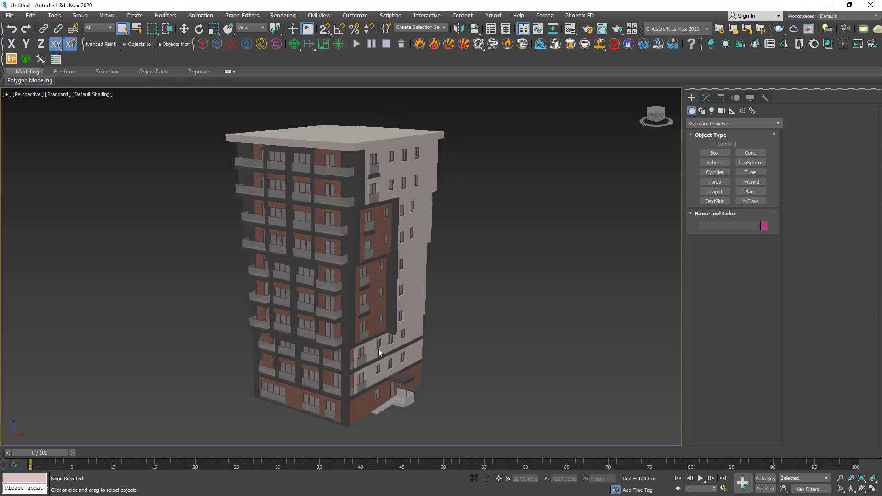
scroll(354, 378, up, 10)
scroll(321, 343, down, 5)
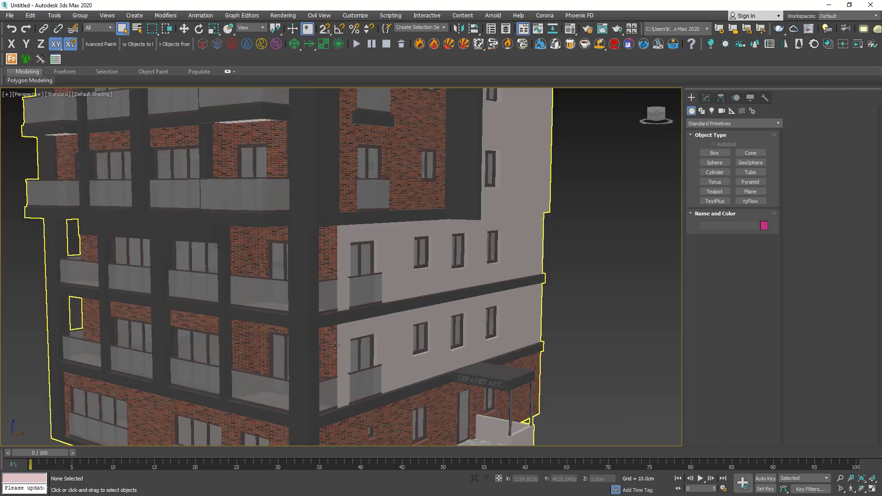
scroll(334, 345, down, 3)
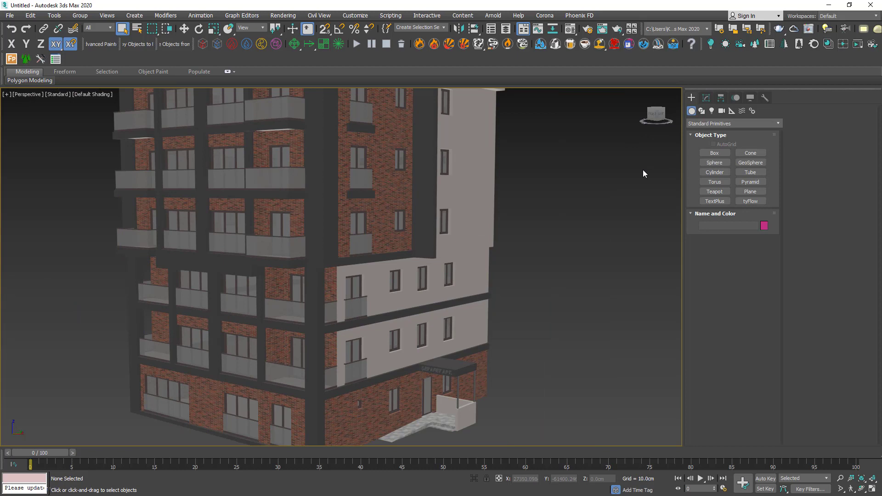
key(m)
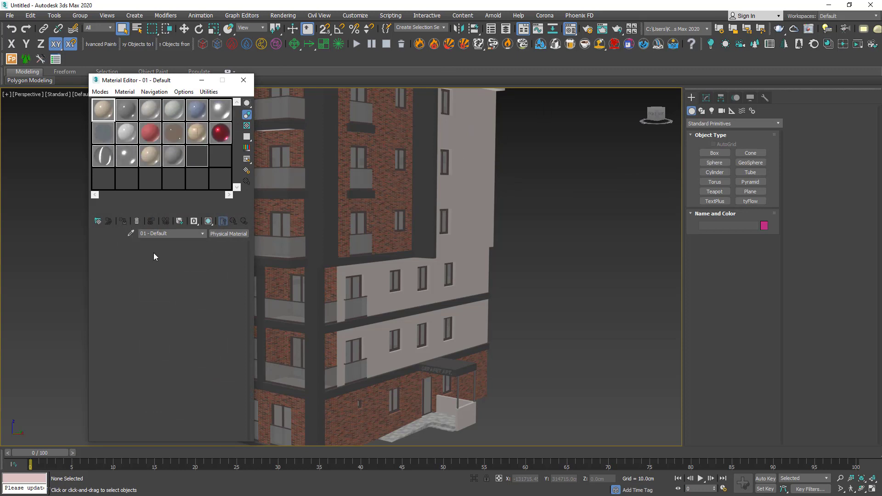
- Eyedrop the building's material and open Brick Antique 01's Diffuse bitmap, cancelling the file browser
click(131, 235)
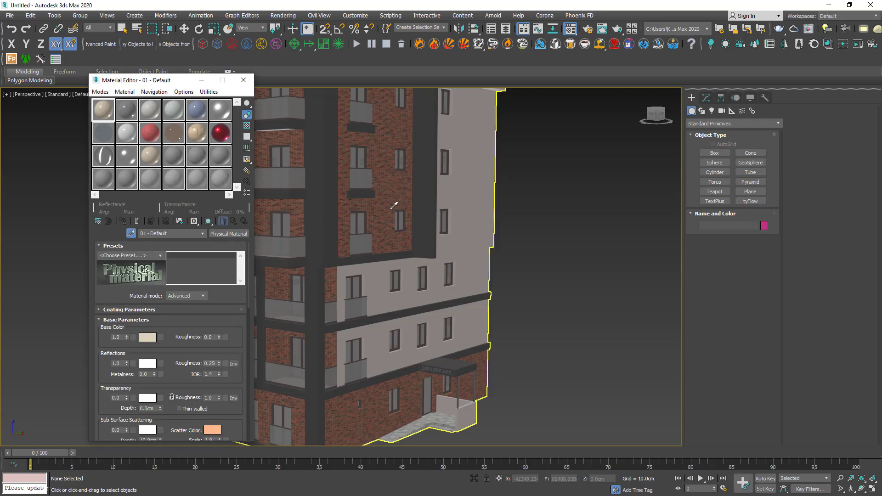
click(394, 206)
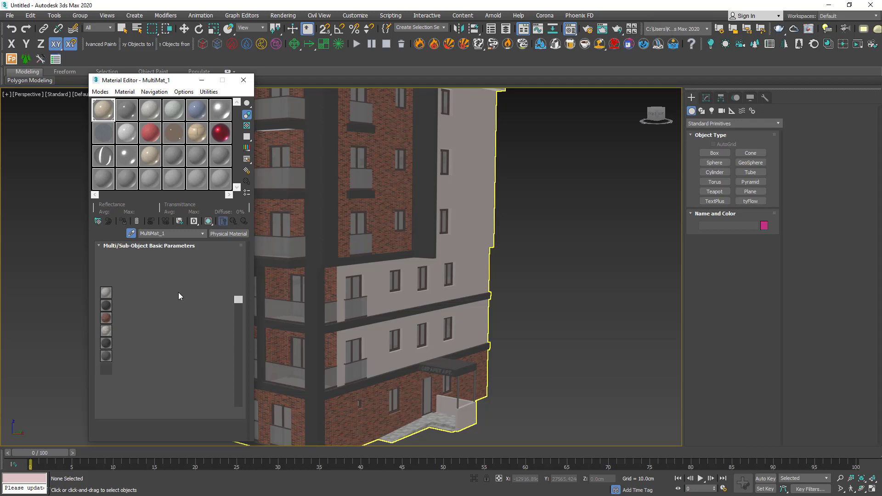
click(167, 318)
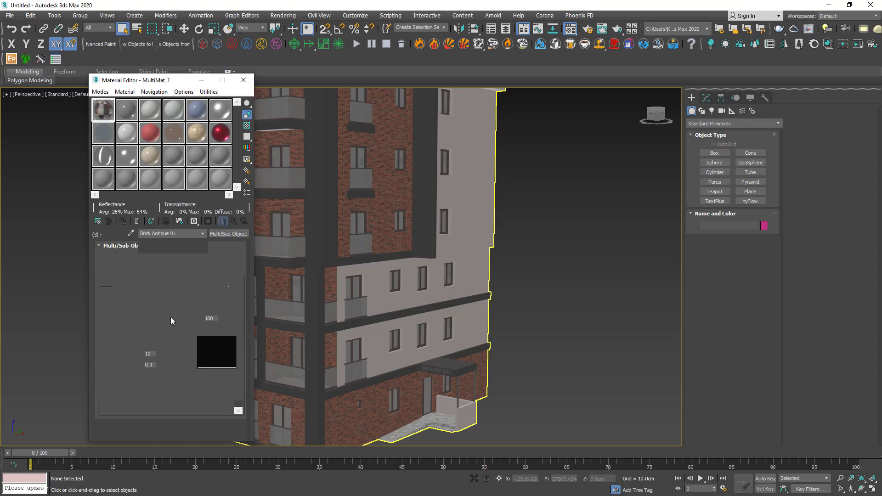
click(160, 304)
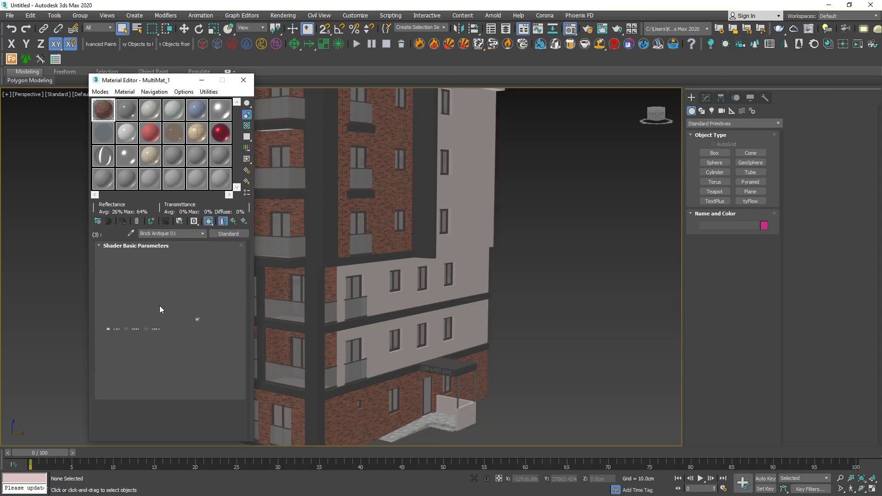
click(168, 361)
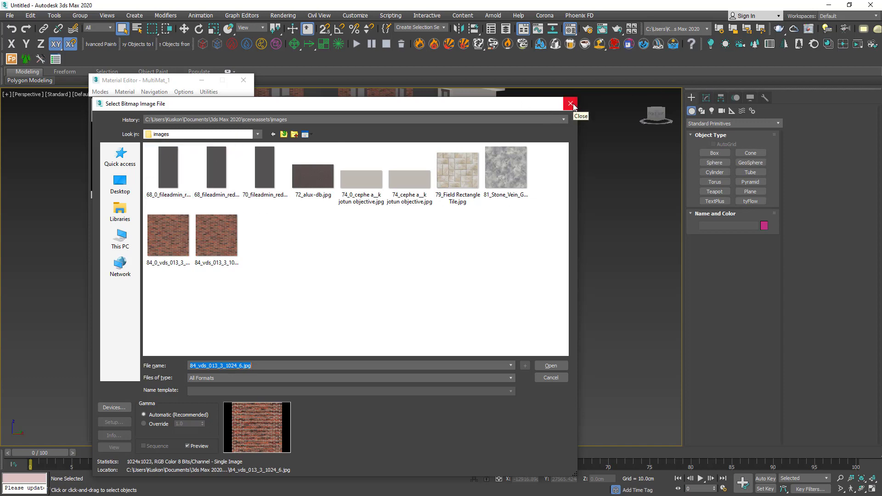
click(572, 105)
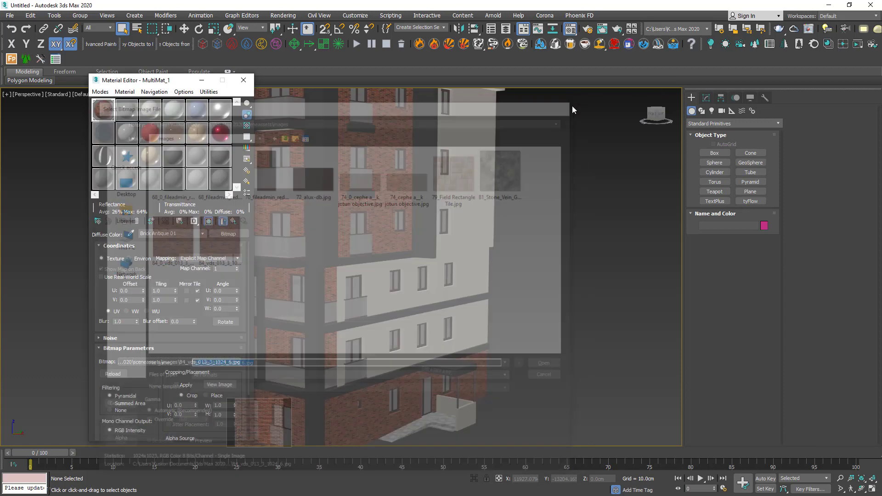
- Close the Material Editor and orbit to view the brick facade
click(243, 80)
scroll(503, 270, down, 2)
scroll(488, 335, down, 4)
scroll(414, 322, down, 2)
mouse_move(363, 311)
alt+middle_down()
mouse_move(459, 331)
mouse_move(455, 357)
mouse_move(399, 347)
alt+middle_up()
scroll(455, 357, up, 4)
click(517, 317)
scroll(517, 316, down, 5)
key(z)
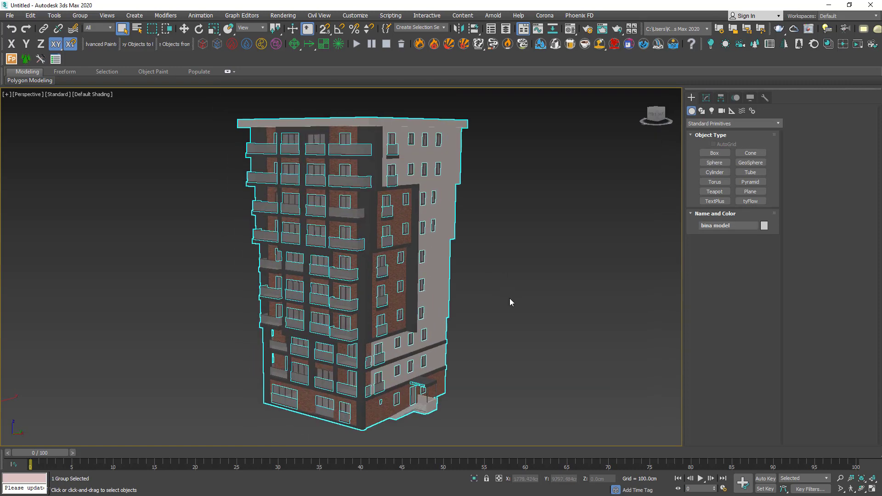
click(80, 15)
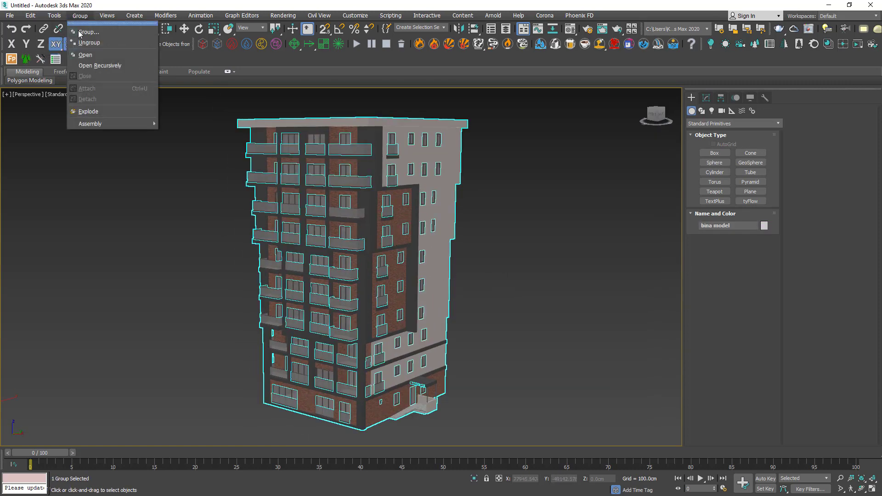
key(Escape)
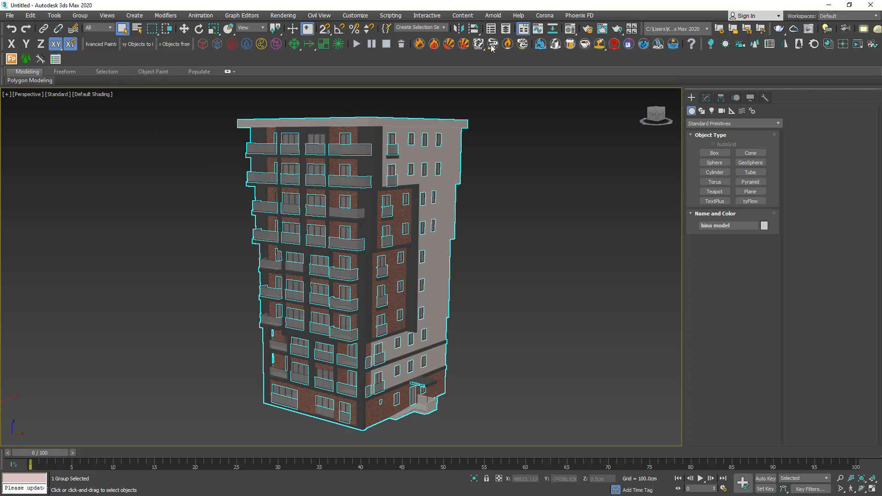
click(519, 185)
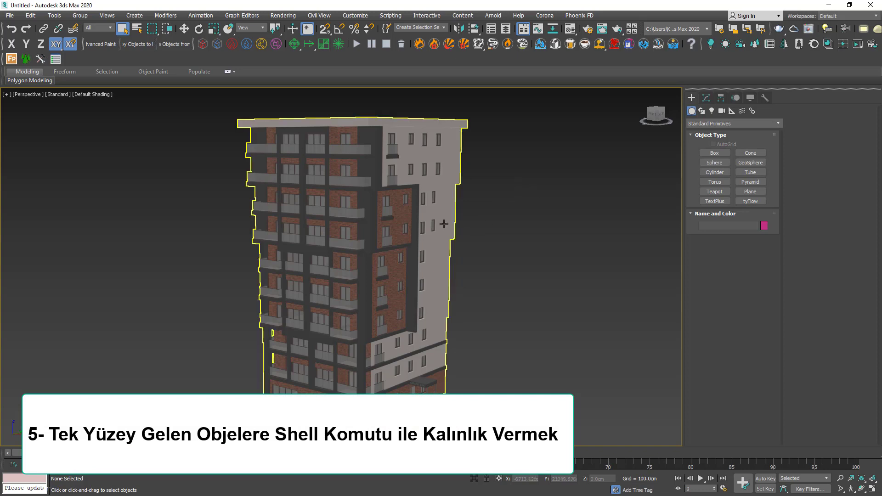
- Ungroup the building into separate objects and clear the selection
click(453, 212)
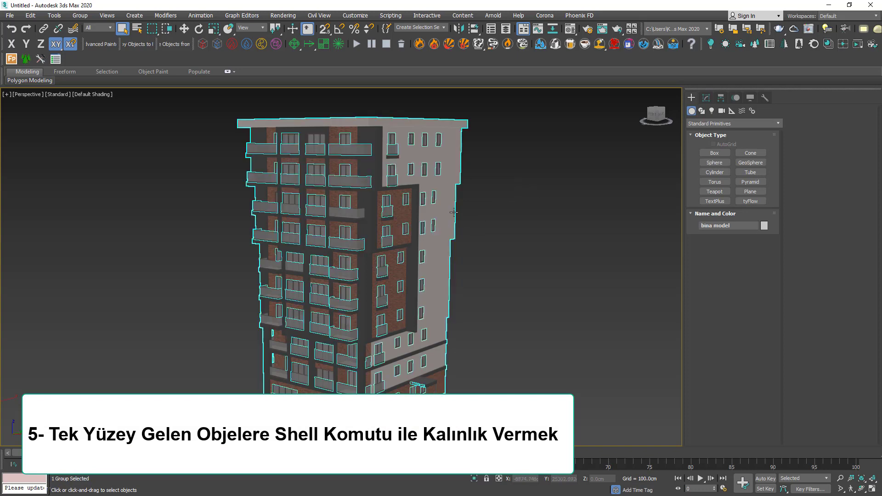
click(80, 15)
click(83, 43)
click(80, 15)
click(152, 226)
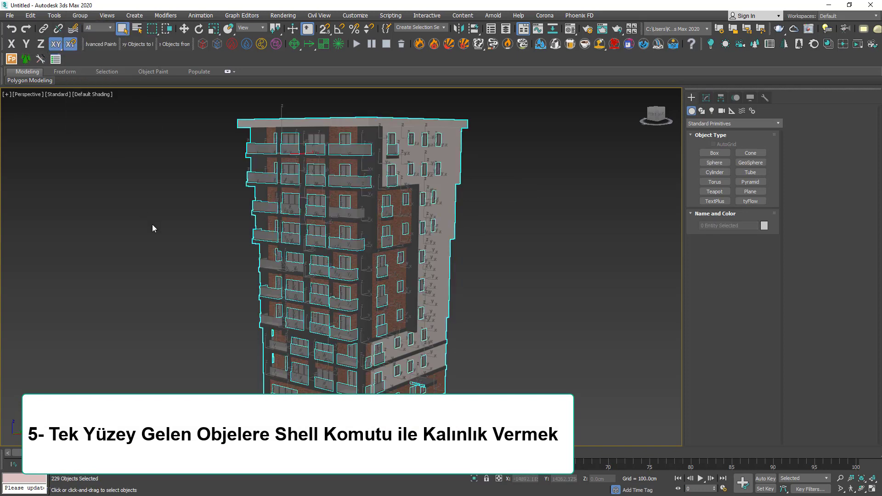
- Select a single facade balcony and orbit and zoom around the building
click(353, 208)
scroll(351, 211, up, 3)
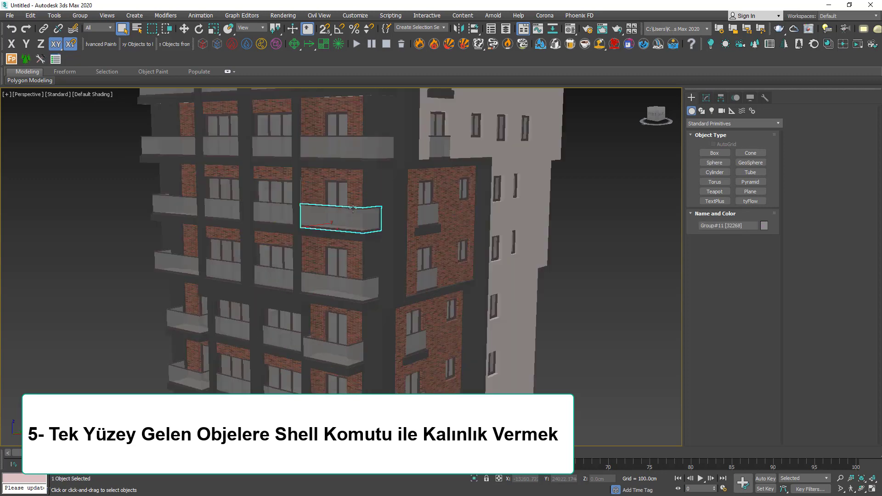
scroll(349, 221, up, 3)
scroll(346, 230, up, 3)
scroll(343, 242, up, 3)
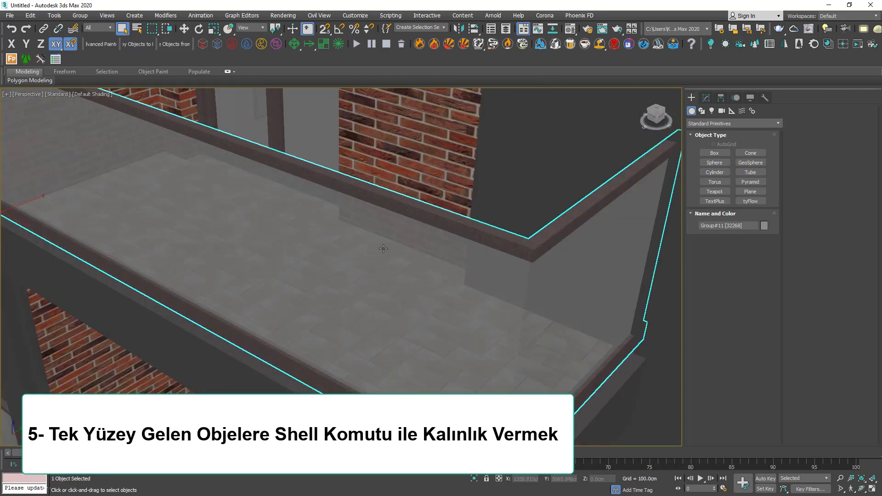
scroll(402, 261, down, 5)
alt+middle_drag(407, 271, 423, 269)
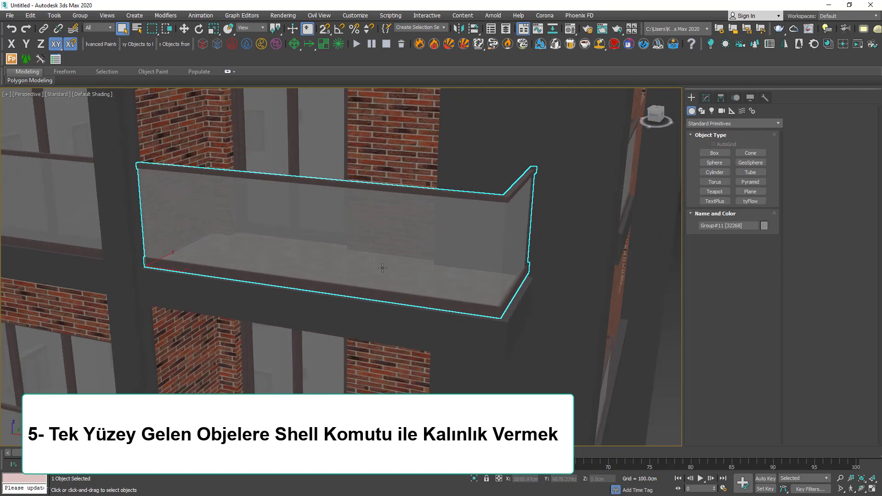
scroll(361, 272, down, 5)
mouse_move(353, 269)
alt+middle_down()
mouse_move(333, 259)
mouse_move(376, 256)
alt+middle_up()
scroll(333, 260, up, 3)
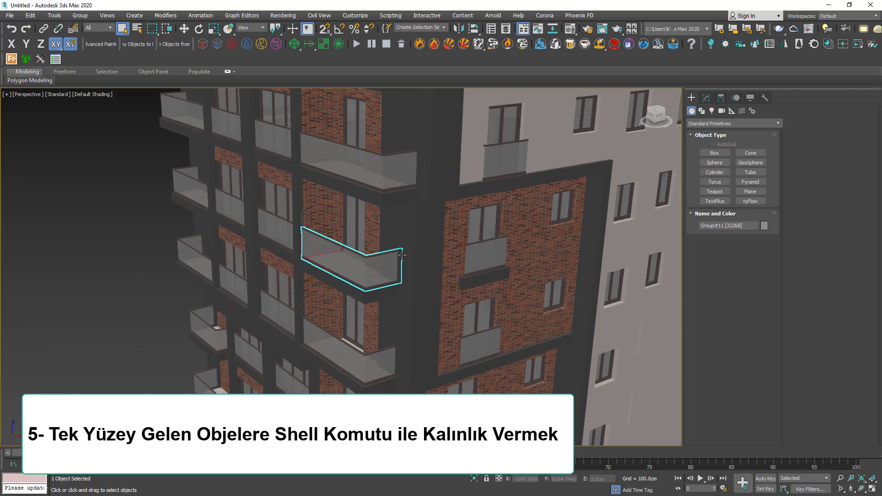
- Select the upper-right window and balcony group (Group#2) and zoom in on it
click(517, 138)
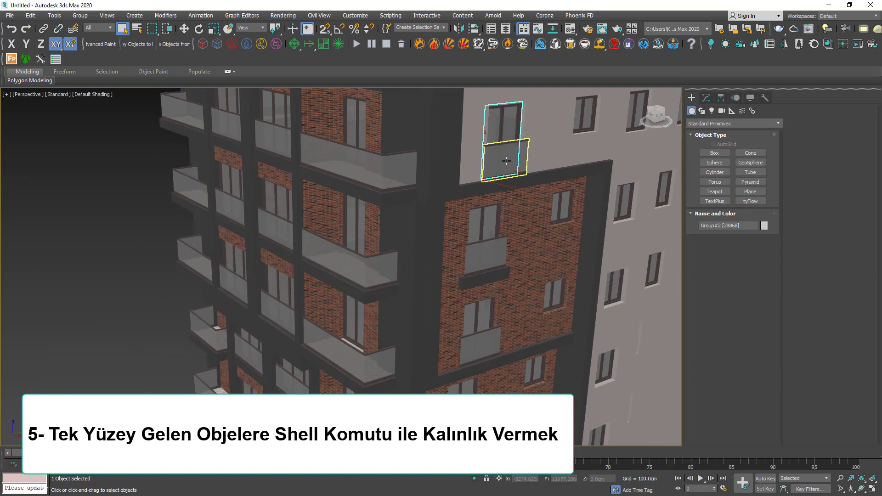
scroll(517, 133, up, 3)
scroll(519, 131, up, 4)
scroll(483, 230, down, 3)
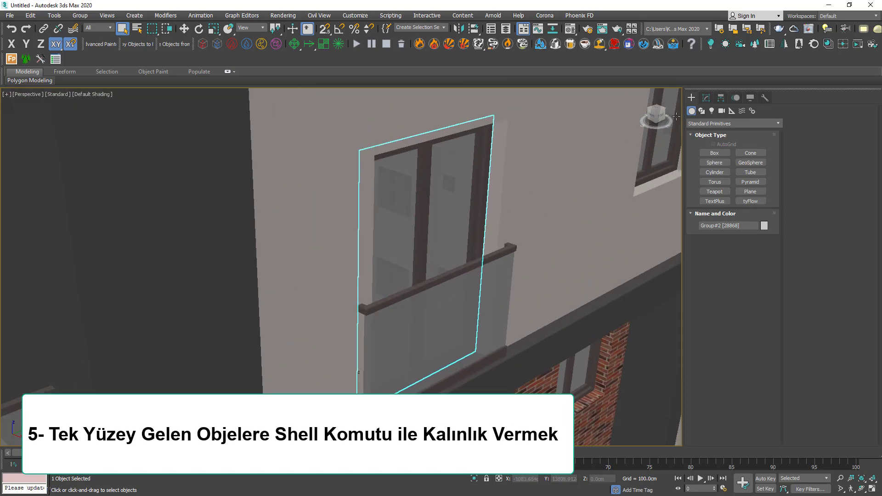
- Add a Shell modifier to the window group in the Modify panel
click(706, 98)
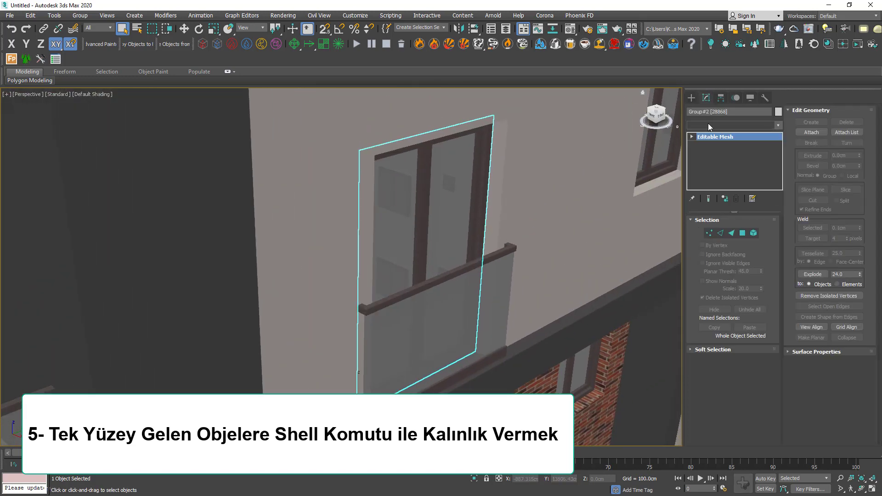
click(708, 123)
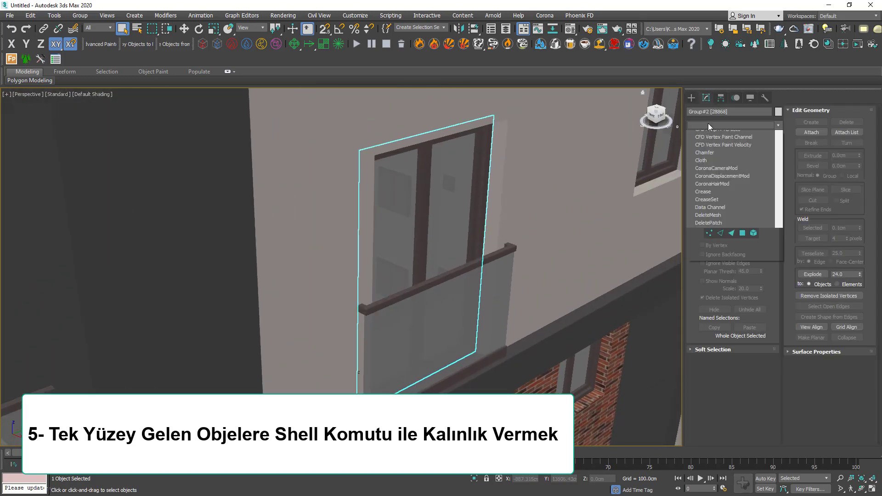
key(s)
key(s)
key(s)
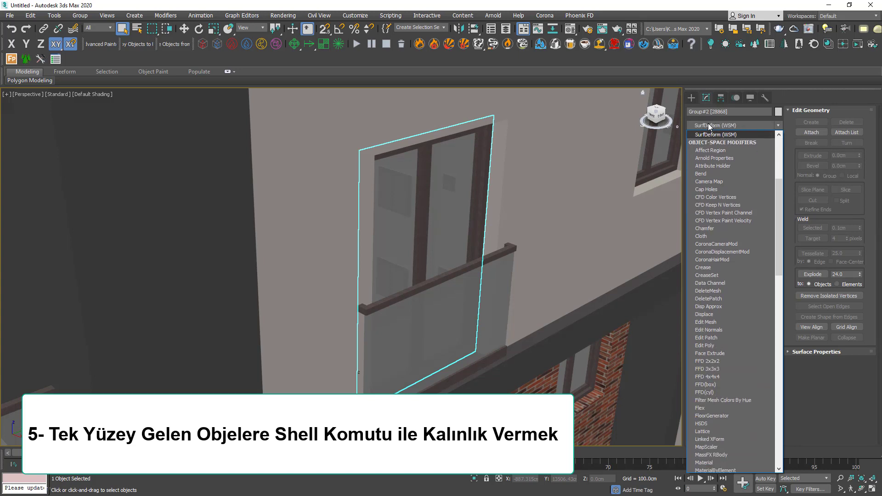
key(s)
key(s)
key(s)
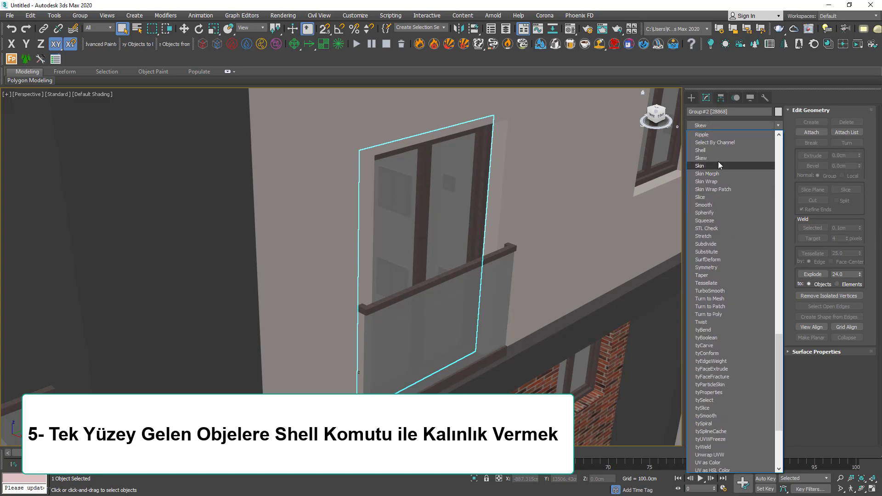
click(717, 152)
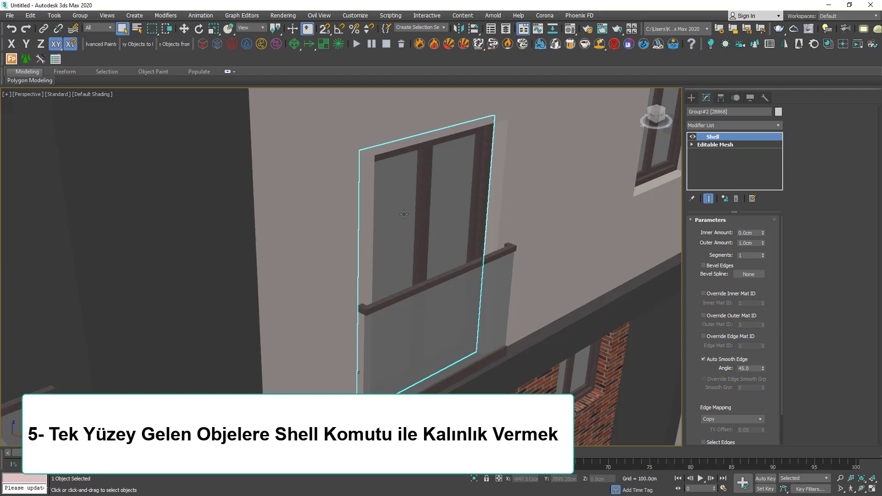
- Restore four viewports, isolate the window and Zoom Extents All
key(alt+w)
right_click(272, 214)
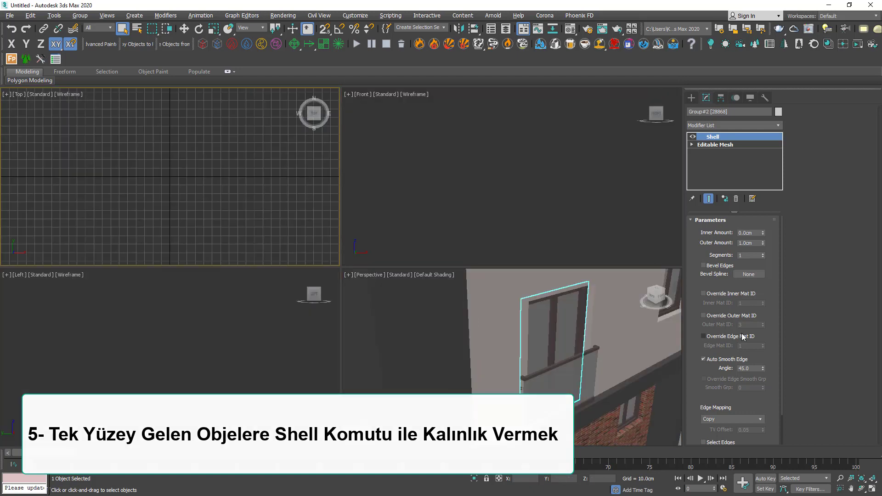
right_click(498, 274)
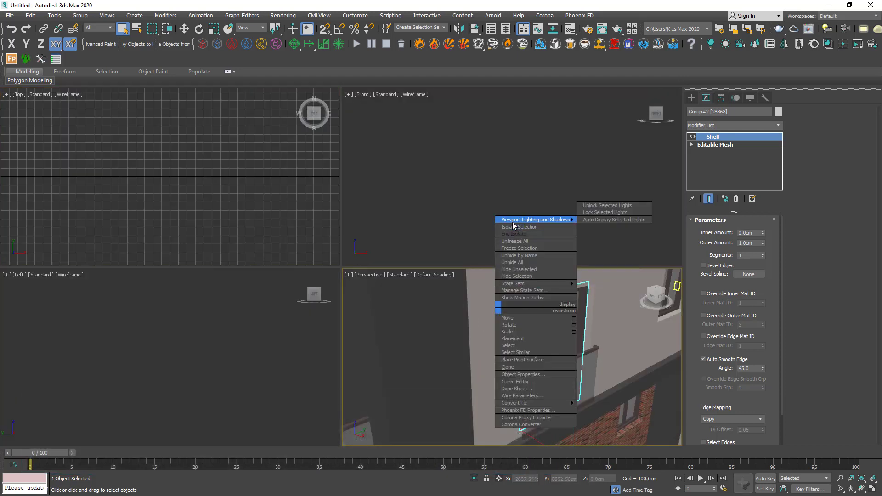
click(515, 227)
right_click(160, 230)
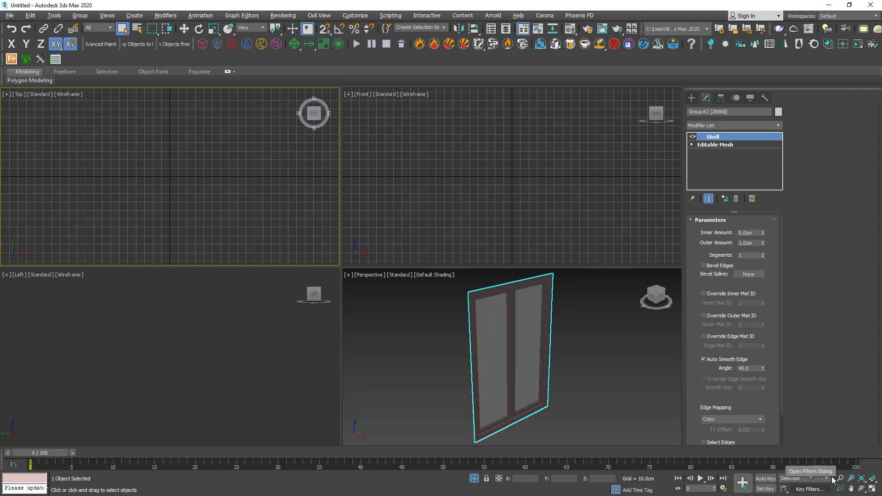
click(872, 478)
scroll(169, 251, up, 2)
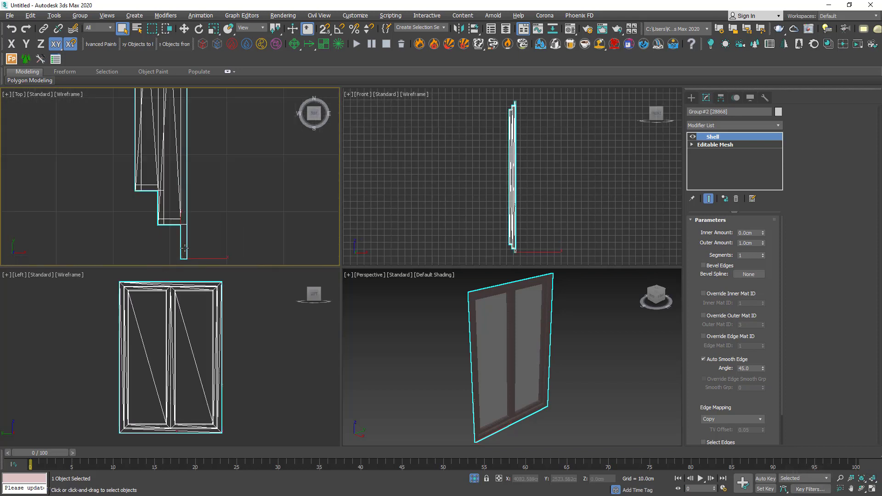
scroll(198, 246, up, 2)
scroll(200, 241, up, 1)
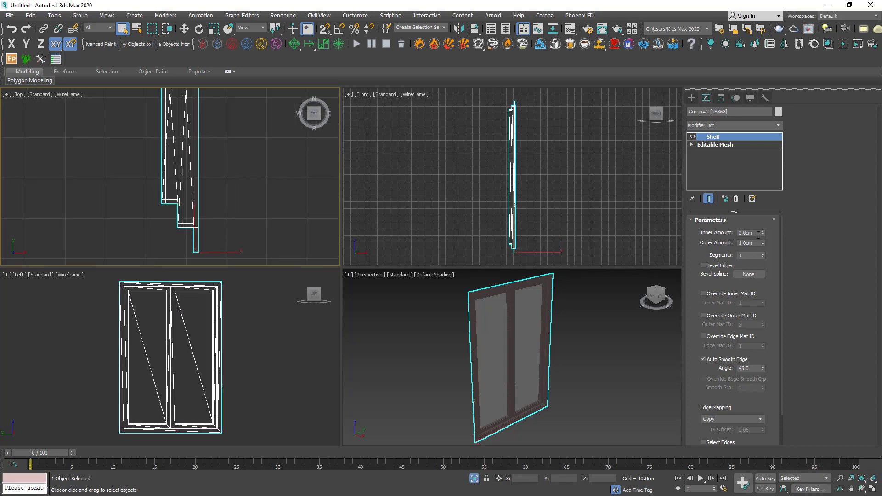
- Drag the Shell Outer Amount to 0cm then about 5.8cm, then delete the Shell modifier
mouse_move(764, 241)
mouse_down()
mouse_move(764, 304)
mouse_move(690, 284)
mouse_up()
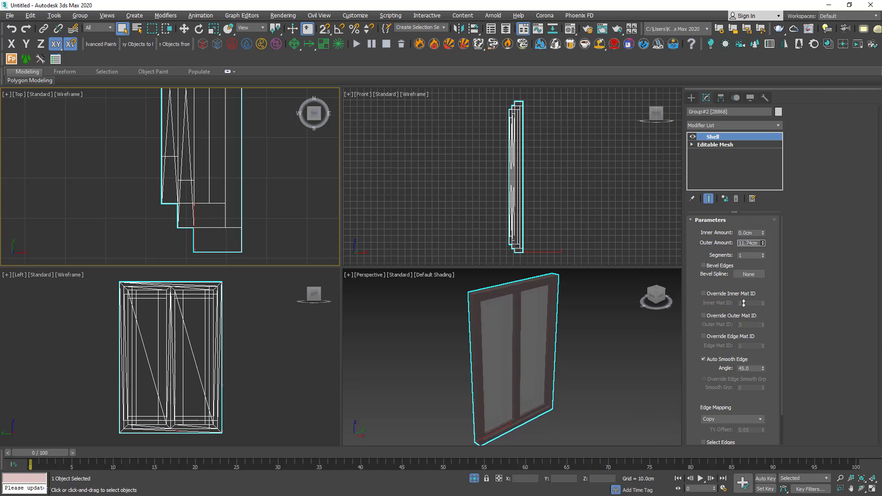
mouse_move(691, 283)
mouse_down()
mouse_move(795, 31)
mouse_move(527, 403)
mouse_move(527, 318)
mouse_up()
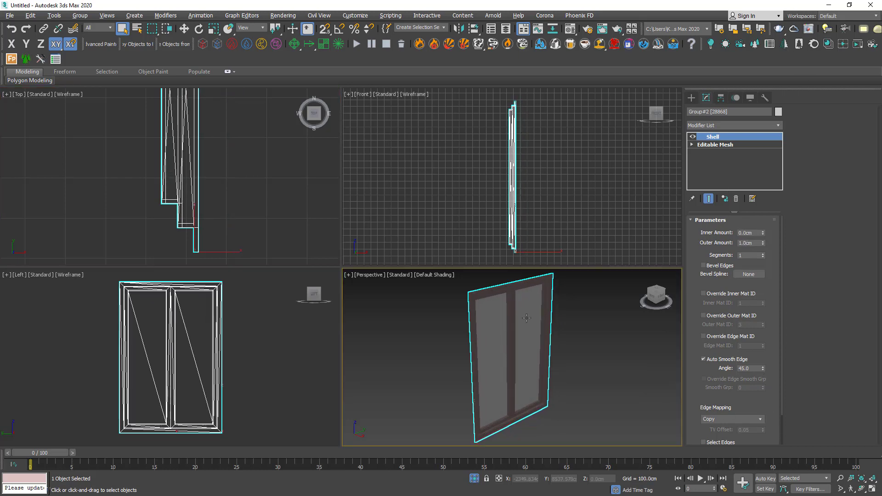
click(735, 199)
- Select the four glass pane polygons and detach them as Object001
click(743, 233)
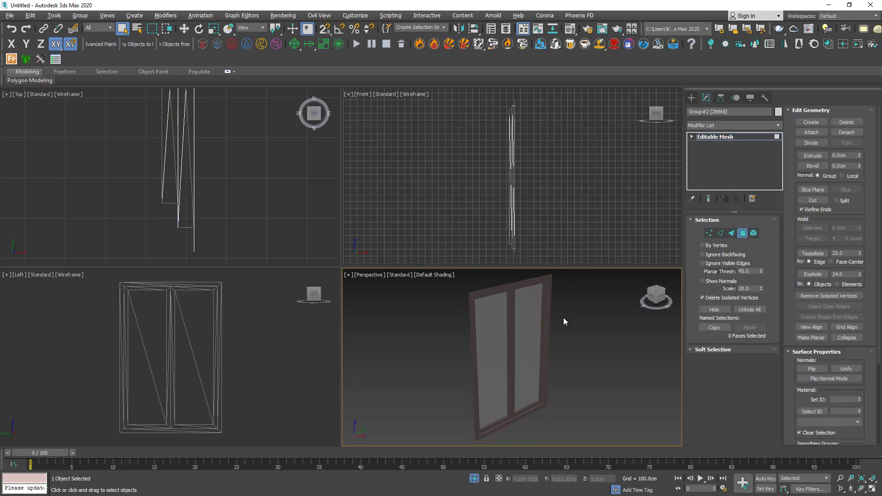
click(531, 330)
ctrl+click(499, 377)
ctrl+click(482, 347)
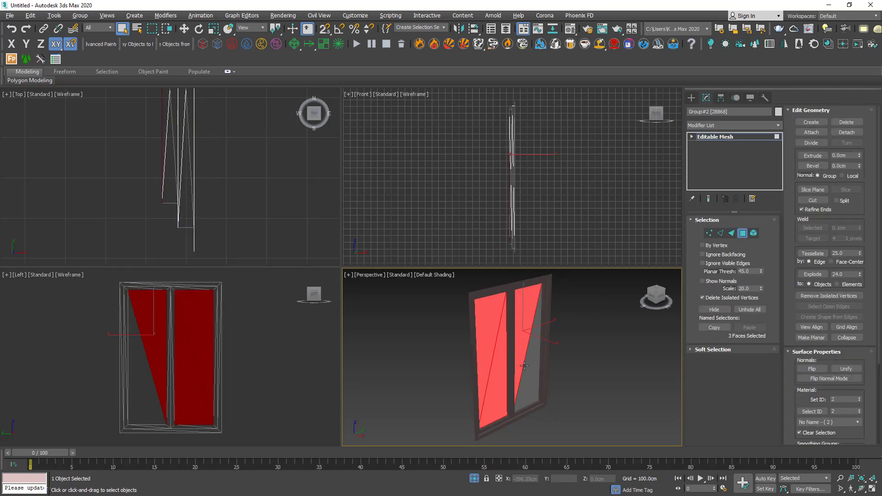
ctrl+click(534, 376)
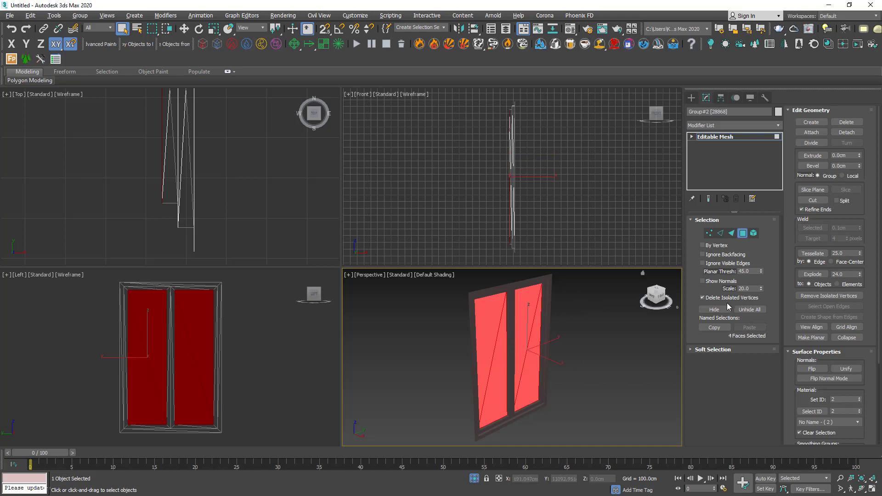
click(847, 132)
key(Return)
click(743, 234)
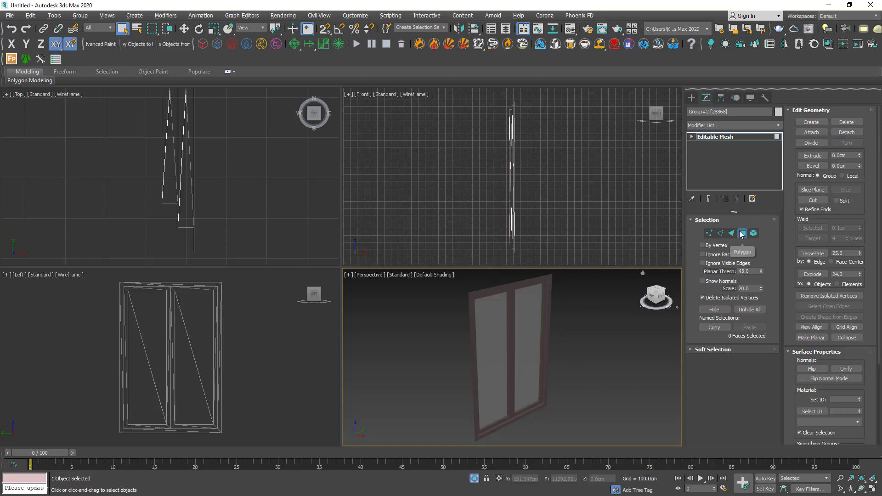
- Select Object001 and move it slightly along X
click(481, 341)
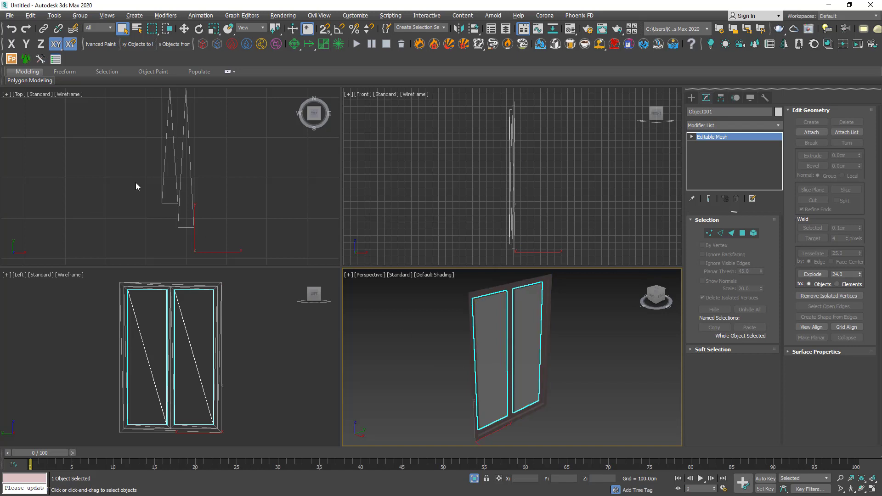
scroll(167, 235, down, 2)
key(w)
mouse_move(198, 243)
mouse_down()
mouse_move(166, 229)
mouse_move(262, 246)
mouse_up()
scroll(167, 229, up, 3)
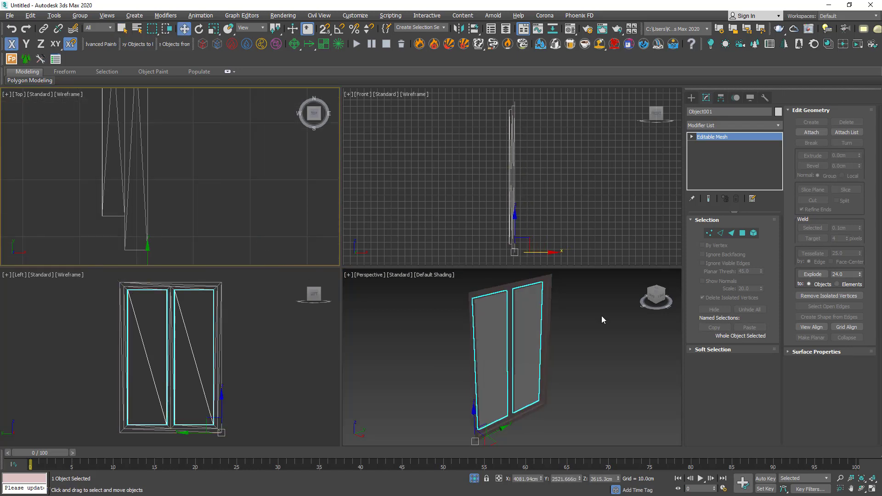
- Add a Shell modifier to the glass panes with a 0.2cm outer thickness
click(715, 125)
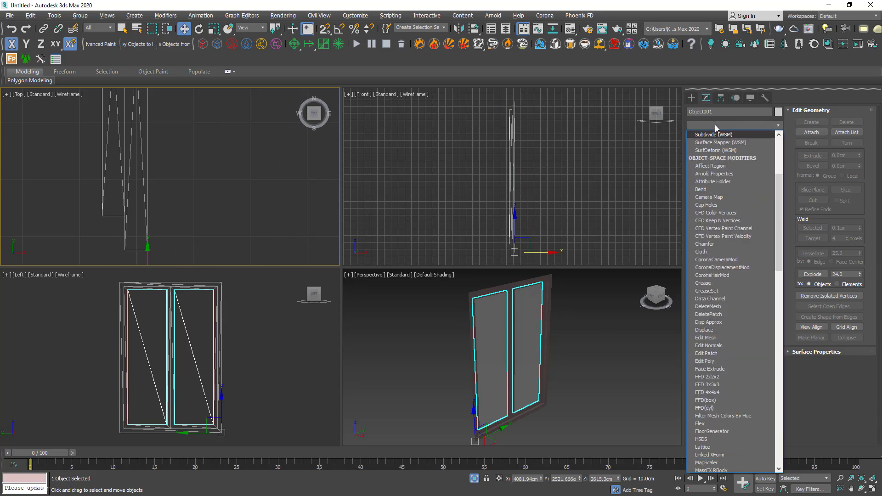
key(s)
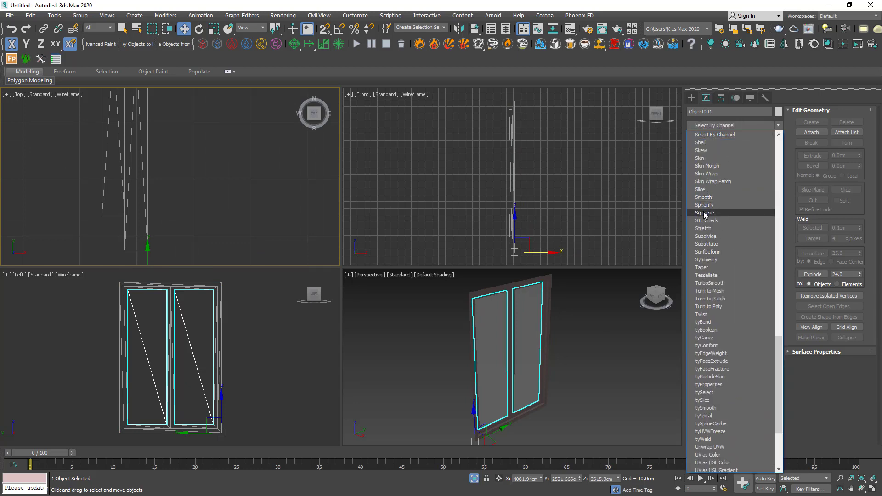
click(703, 143)
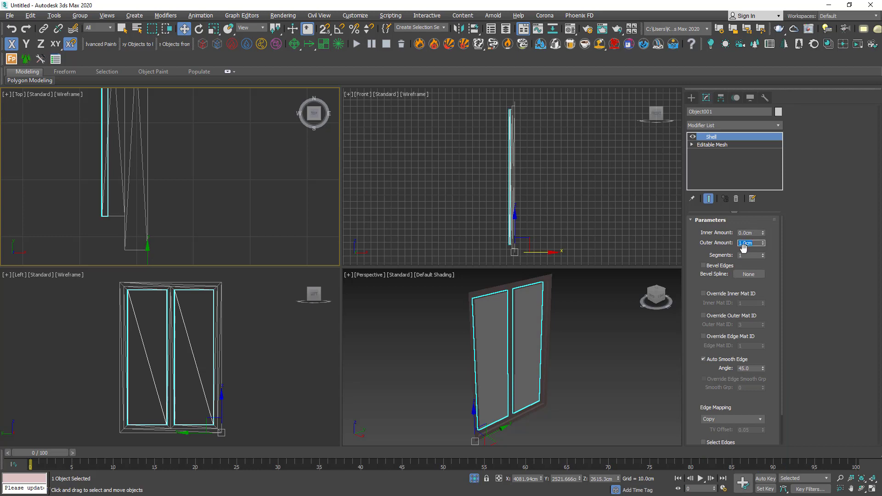
text(.)
key(Return)
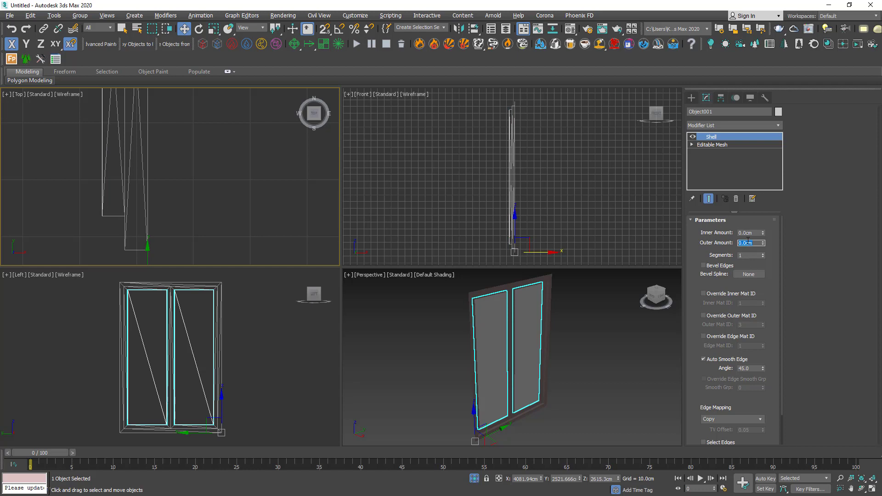
text(0.2)
key(Return)
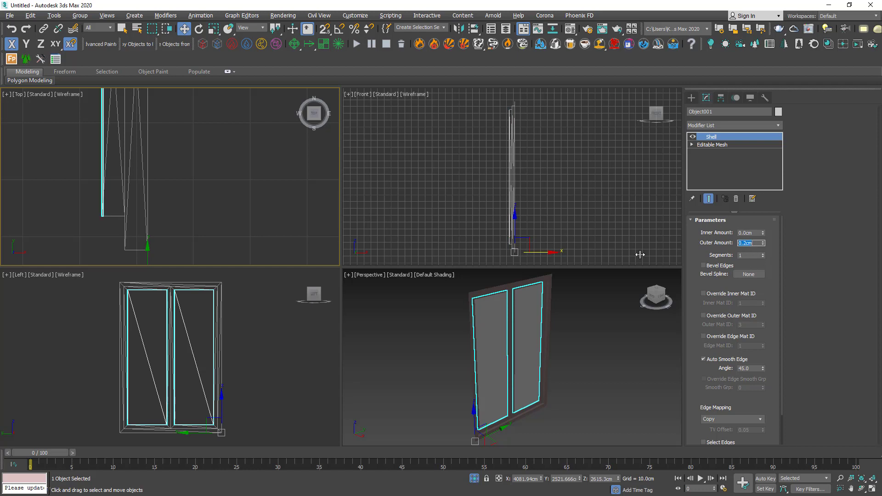
- Clear the selection, zoom around the Perspective view, and bring up the Display panel
scroll(138, 220, up, 3)
click(258, 250)
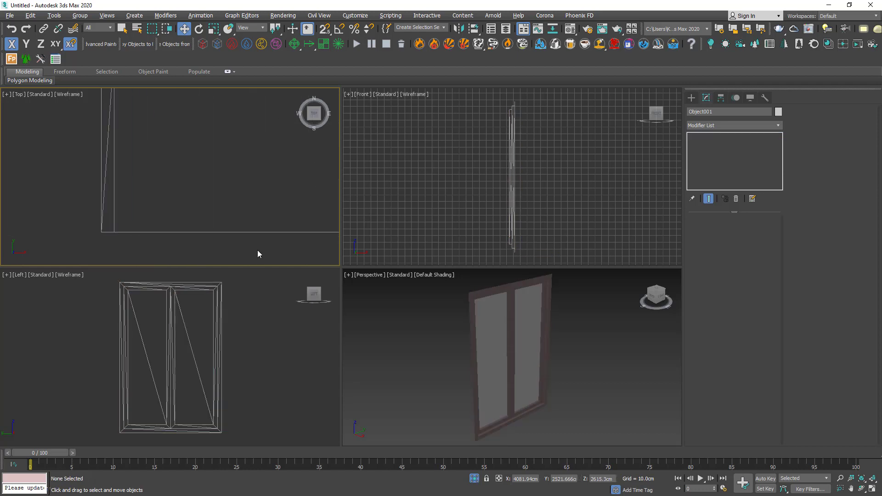
click(374, 308)
scroll(414, 317, up, 3)
scroll(441, 324, down, 4)
scroll(450, 327, up, 4)
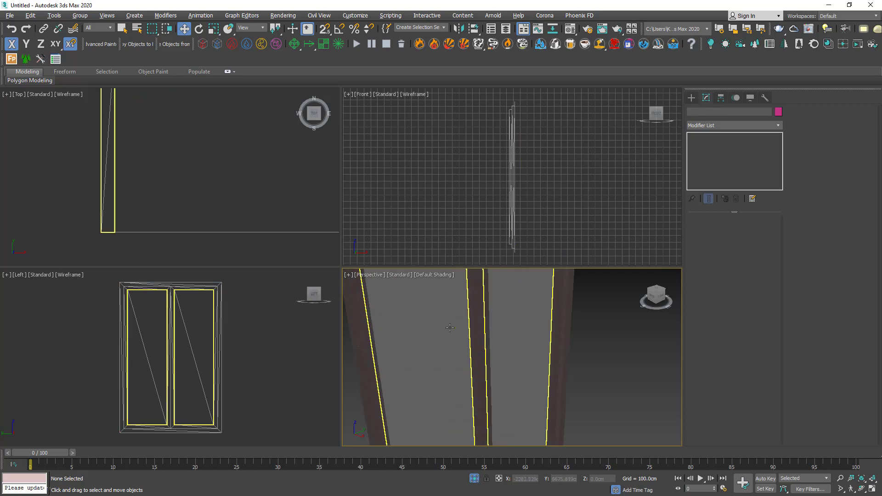
scroll(450, 327, down, 2)
scroll(442, 333, up, 1)
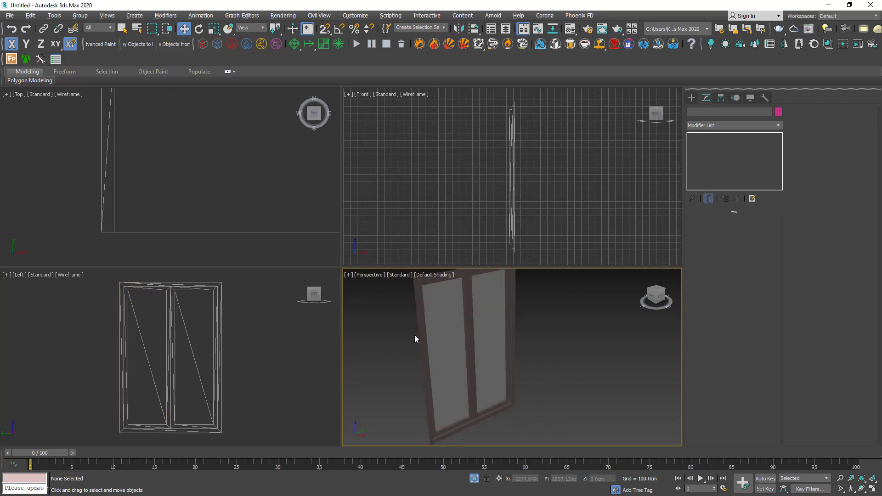
scroll(415, 334, up, 5)
scroll(445, 323, down, 2)
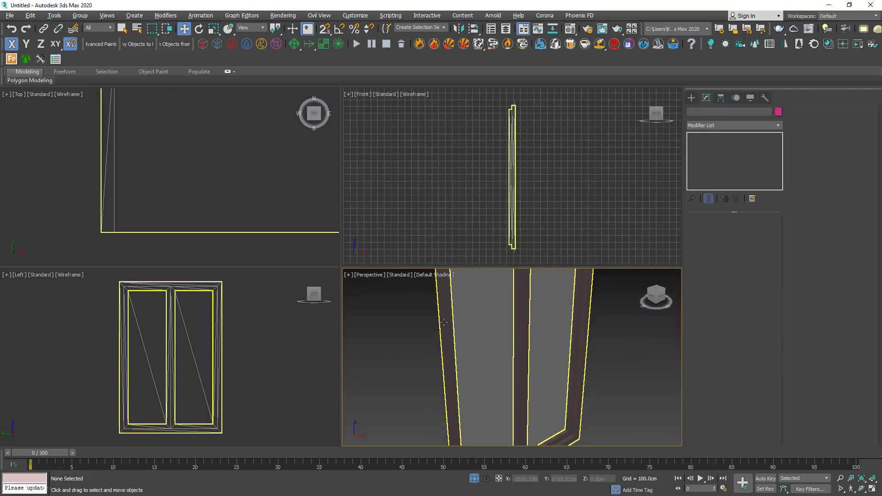
scroll(445, 322, down, 3)
scroll(431, 327, down, 1)
scroll(437, 341, down, 2)
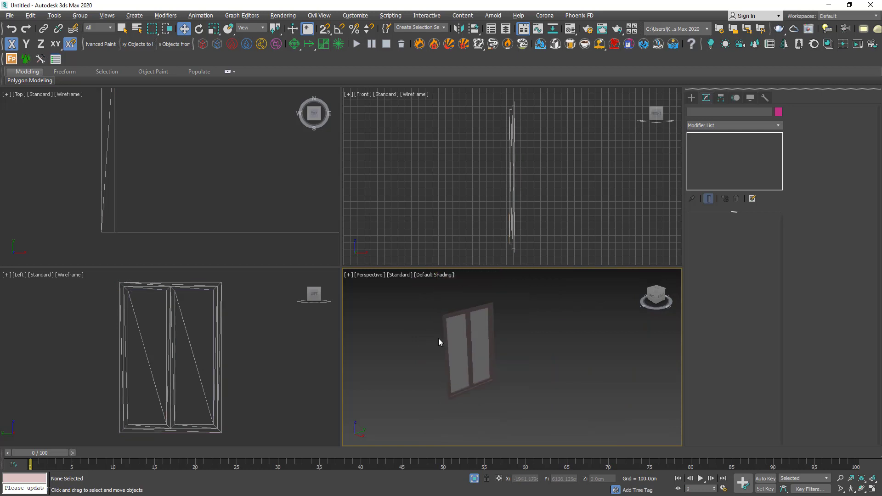
scroll(439, 338, up, 2)
click(750, 98)
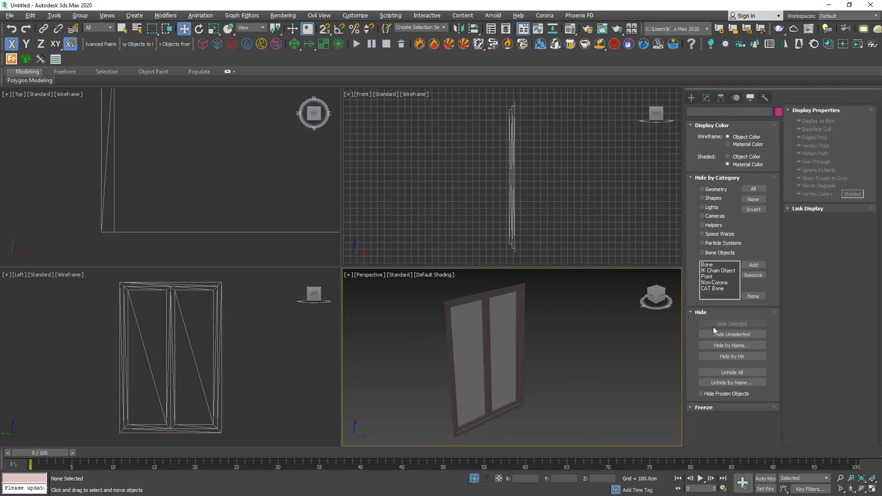
- Unhide all hidden geometry so the complete apartment tower shows again
click(724, 372)
scroll(528, 354, down, 5)
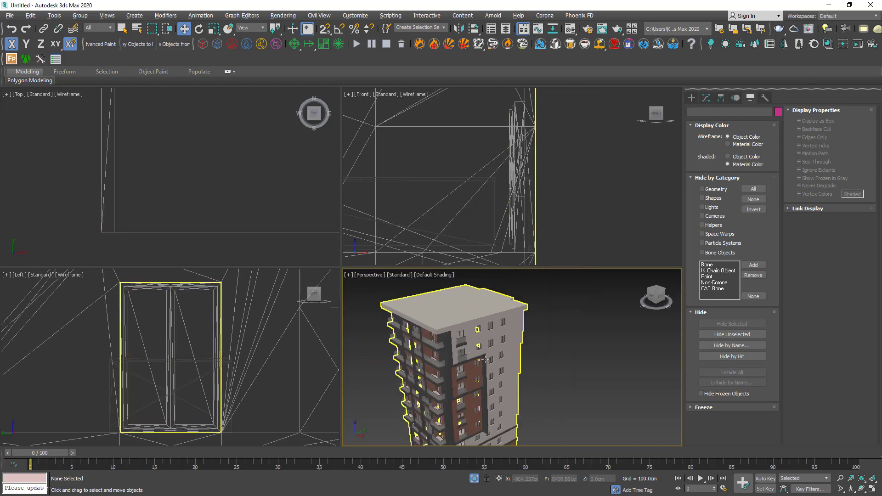
scroll(542, 349, down, 2)
- Maximize the Perspective viewport with Alt+W, center the building in view, and select it
key(alt+w)
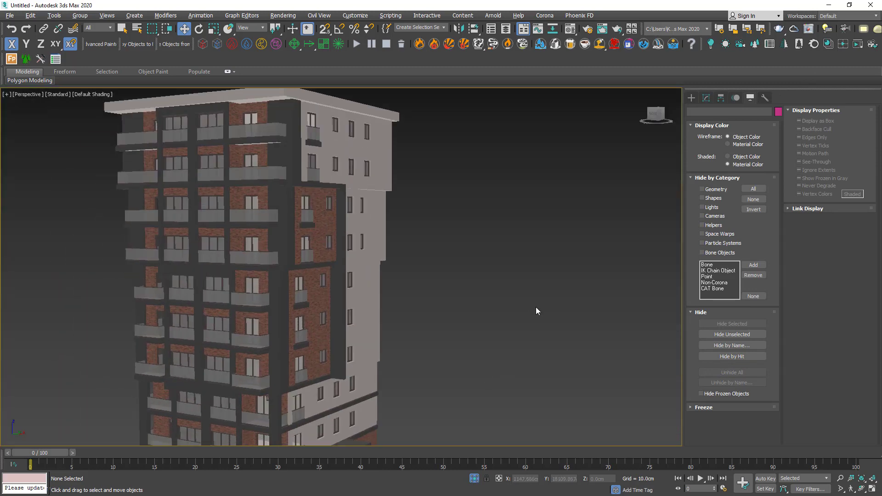
scroll(535, 308, down, 3)
mouse_move(534, 308)
middle_down()
mouse_move(479, 239)
mouse_move(517, 147)
middle_up()
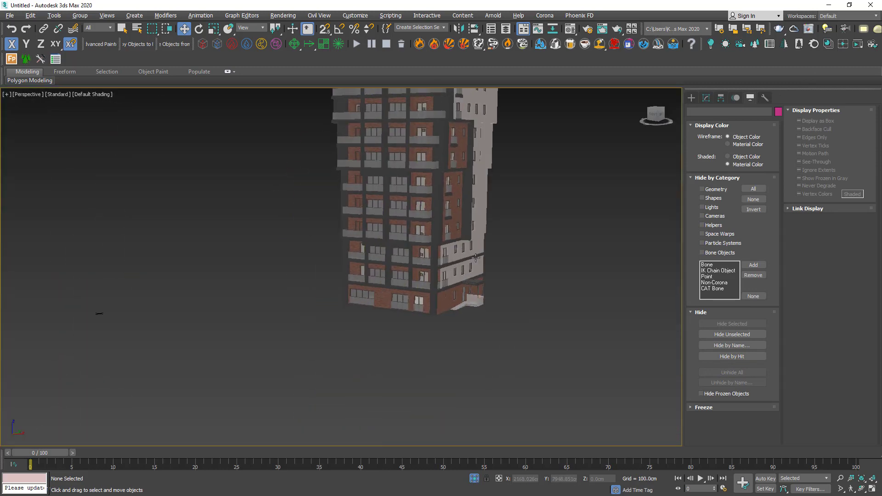
scroll(462, 270, up, 2)
scroll(452, 321, up, 3)
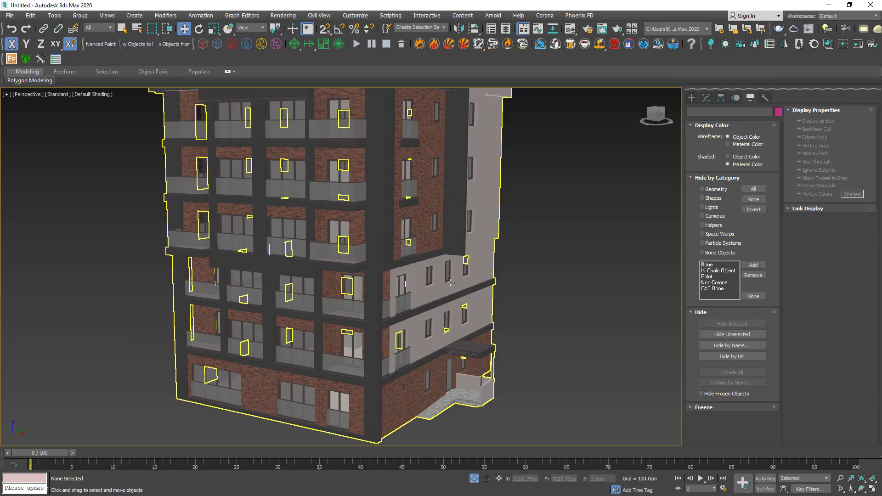
scroll(410, 313, down, 2)
scroll(441, 319, down, 2)
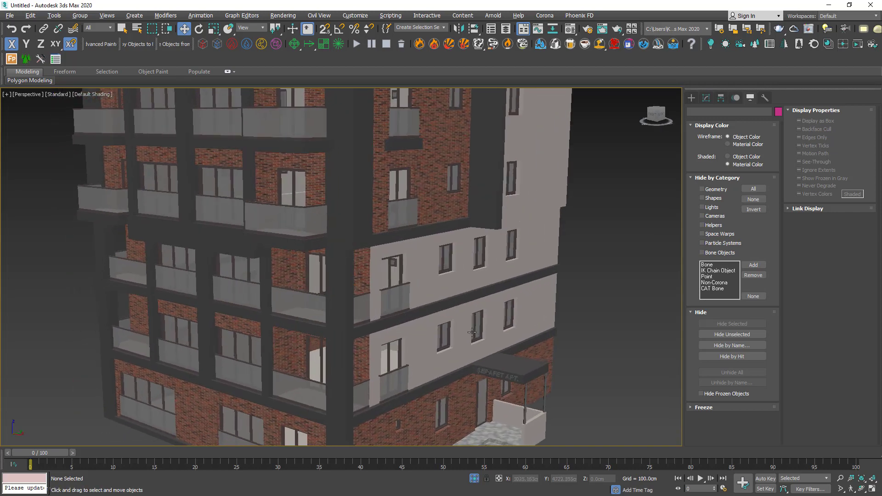
scroll(473, 327, down, 1)
mouse_move(473, 328)
alt+middle_down()
mouse_move(516, 303)
mouse_move(453, 266)
alt+middle_up()
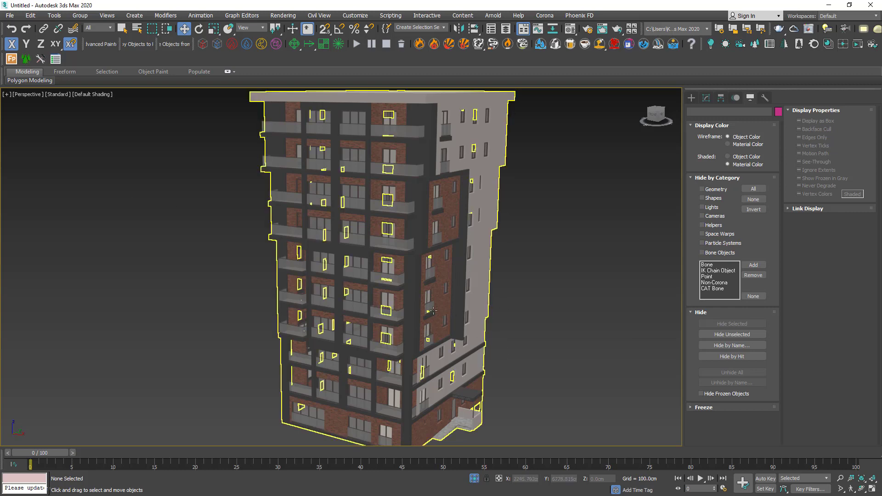
click(445, 299)
- Convert the apartment building to an Editable Poly
alt+middle_drag(445, 299, 624, 101)
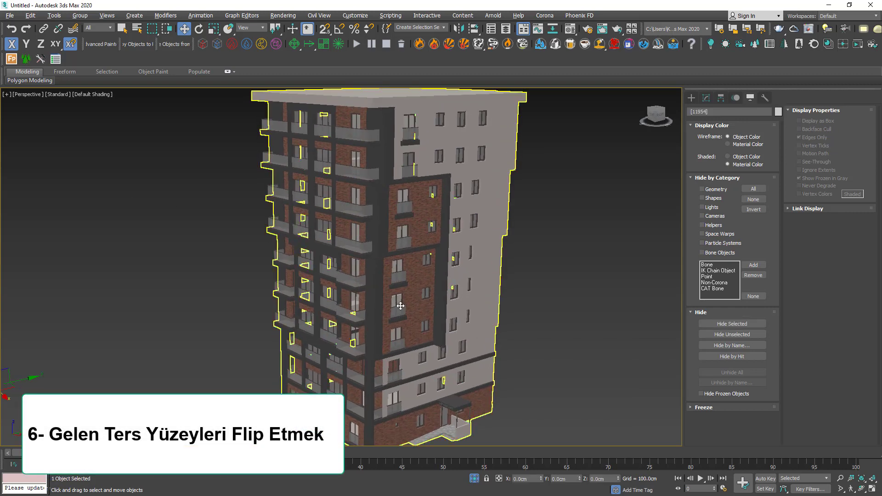
click(707, 97)
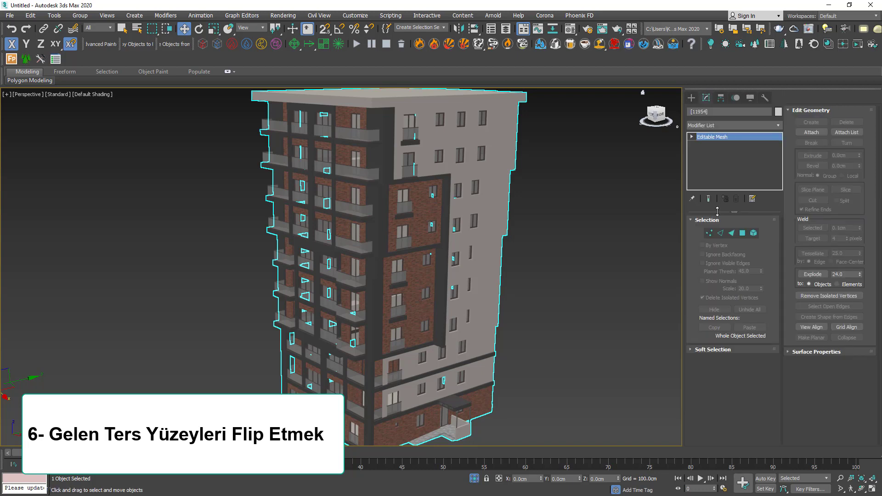
right_click(486, 190)
mouse_move(524, 285)
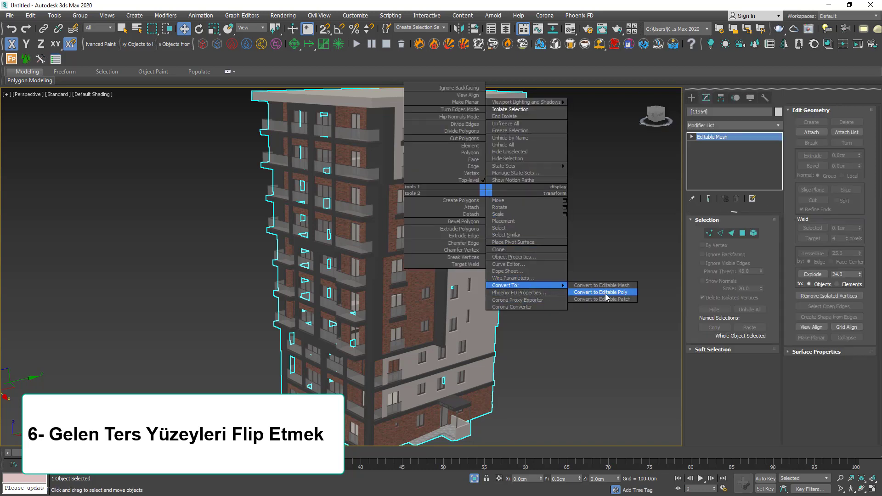
click(604, 294)
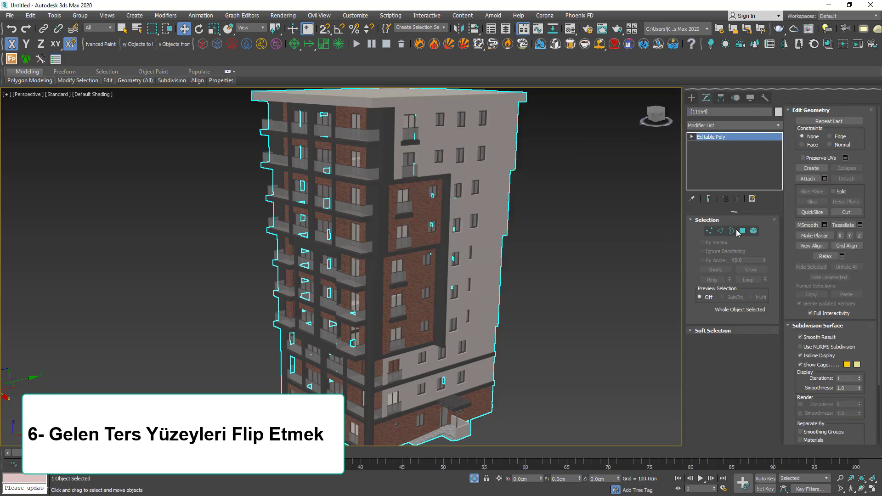
- Flip the three inverted triangular faces on the brick facade in Polygon mode
click(743, 231)
scroll(401, 311, up, 5)
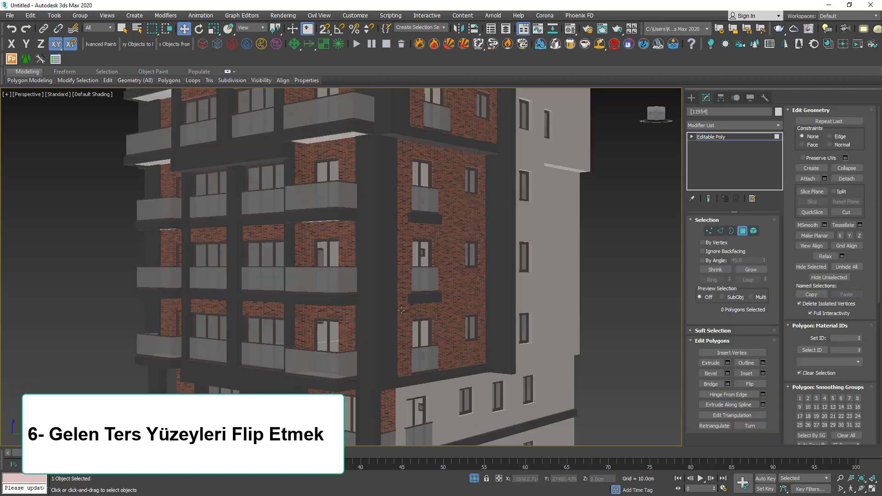
click(447, 258)
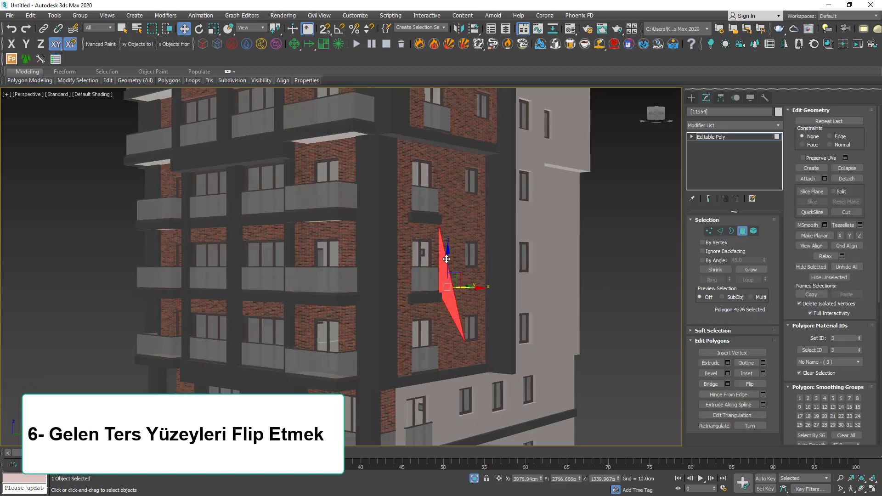
ctrl+click(451, 163)
ctrl+click(403, 196)
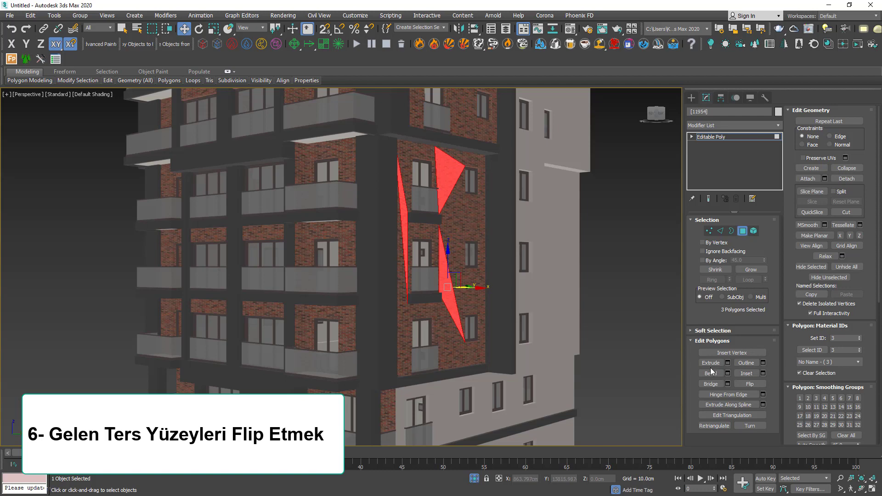
click(758, 385)
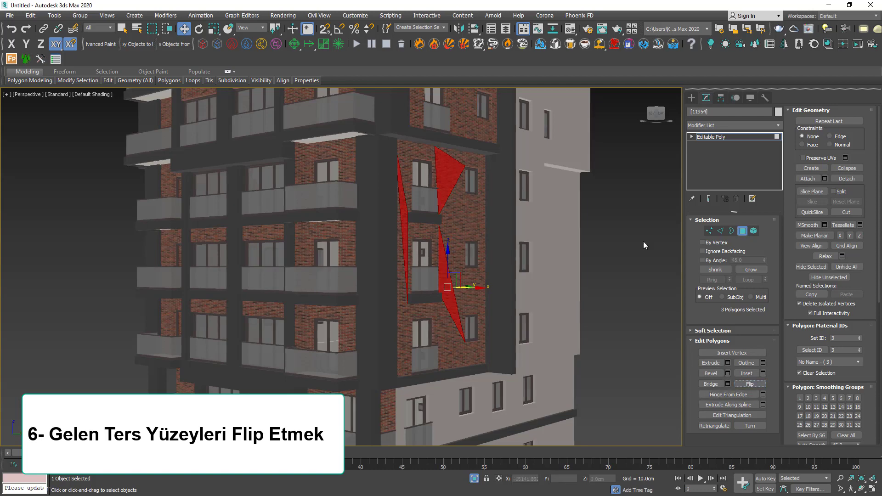
click(744, 233)
mouse_move(505, 287)
alt+middle_down()
mouse_move(494, 298)
mouse_move(440, 253)
alt+middle_up()
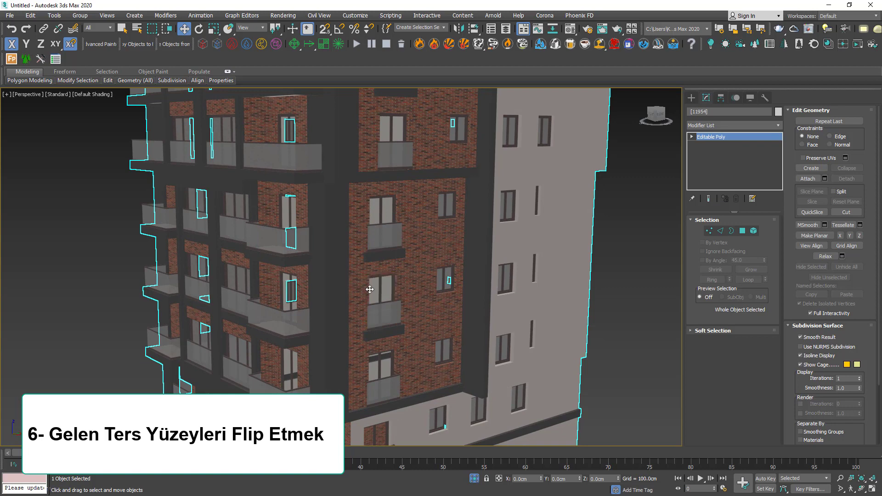
- In Polygon mode, select all 6226 polygons of the building with Ctrl+A
scroll(438, 307, down, 5)
scroll(422, 303, up, 6)
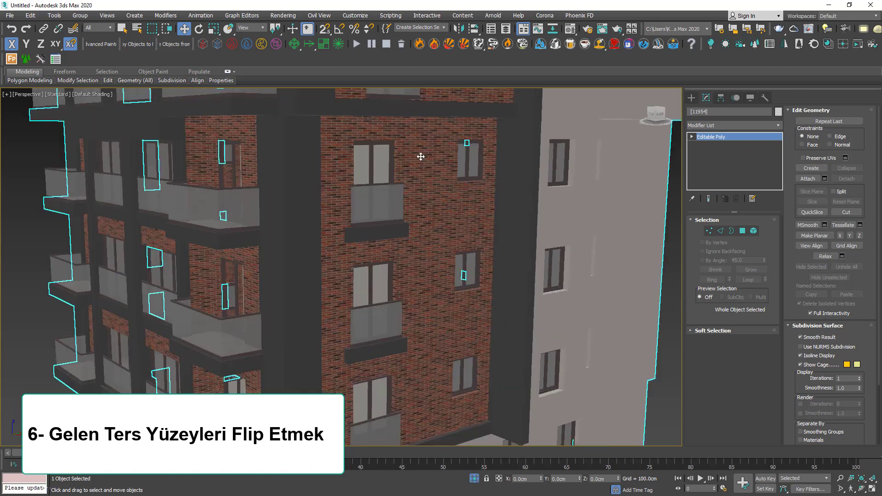
scroll(427, 276, down, 3)
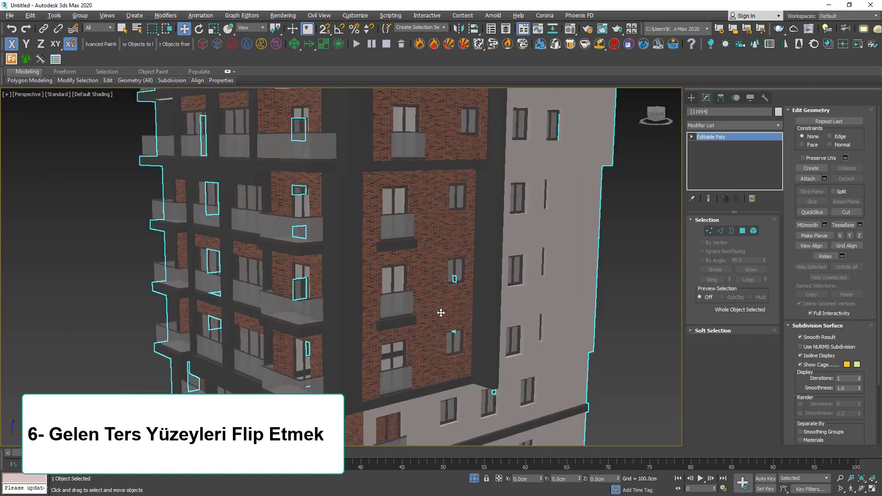
alt+middle_drag(441, 313, 449, 305)
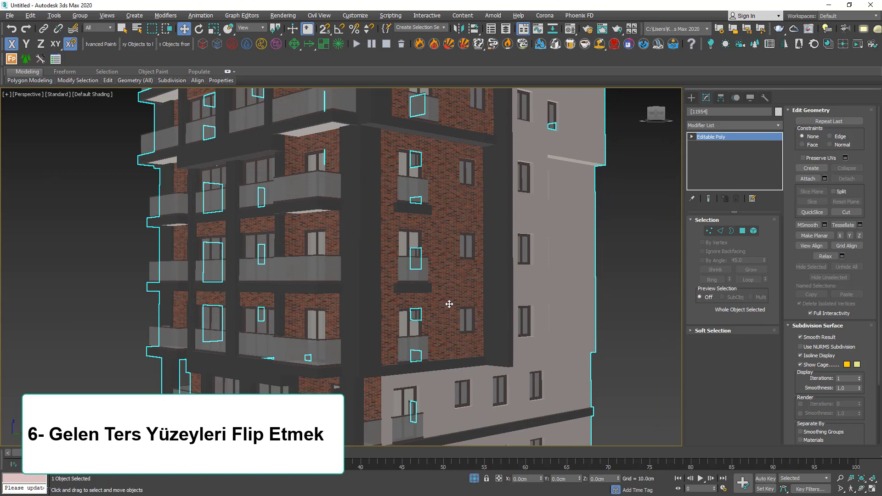
click(742, 231)
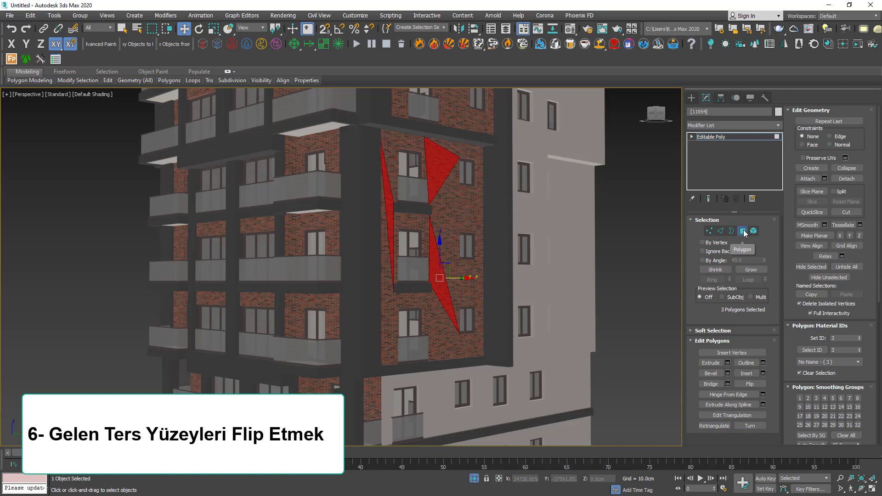
key(ctrl+a)
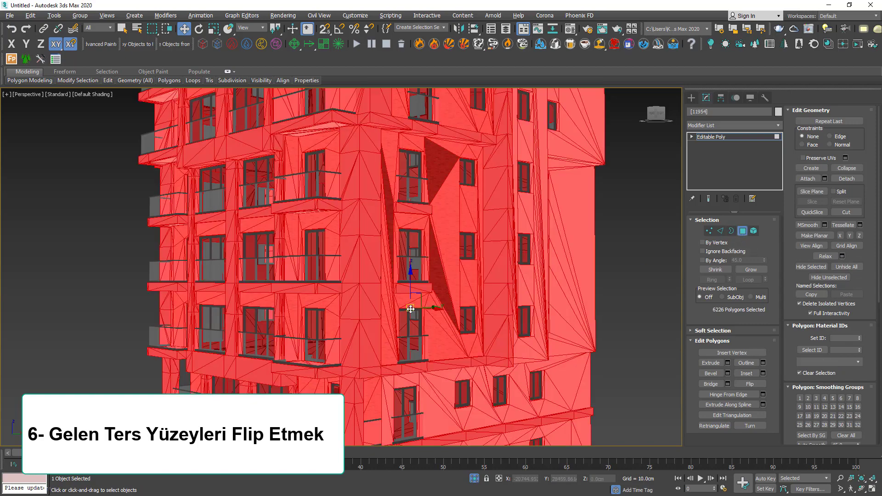
- Zoom around the facade to inspect the dark inverted triangles
scroll(409, 316, down, 1)
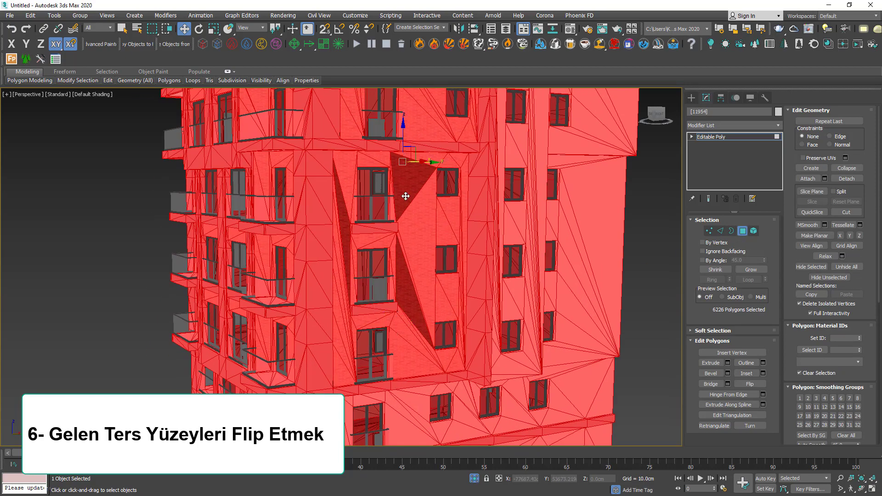
scroll(382, 280, up, 4)
scroll(382, 280, down, 2)
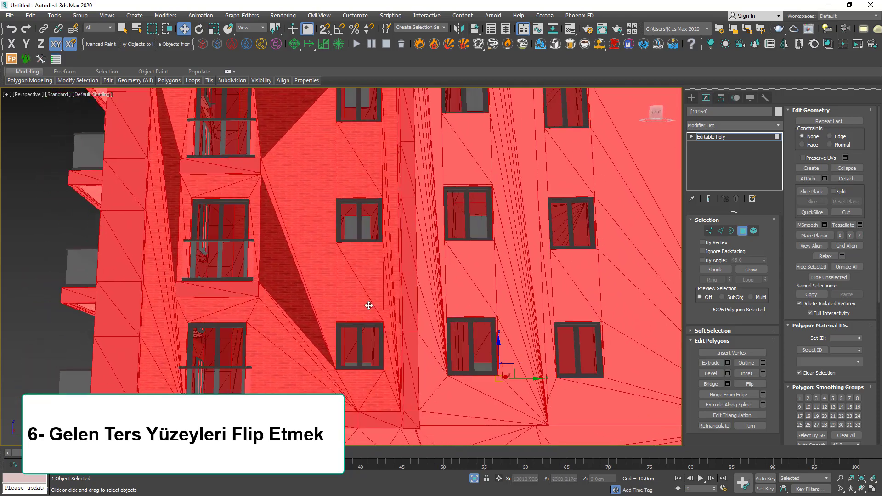
scroll(394, 315, up, 3)
scroll(425, 183, up, 2)
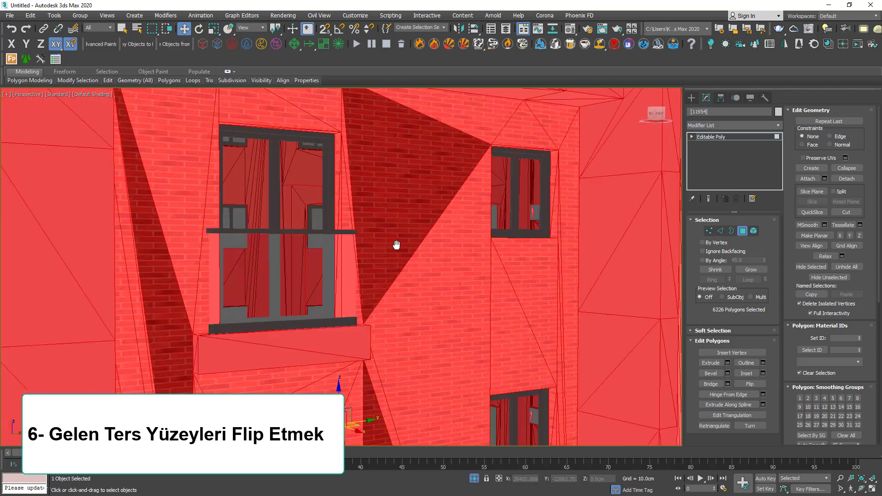
scroll(398, 244, up, 2)
scroll(360, 321, up, 2)
scroll(325, 393, down, 2)
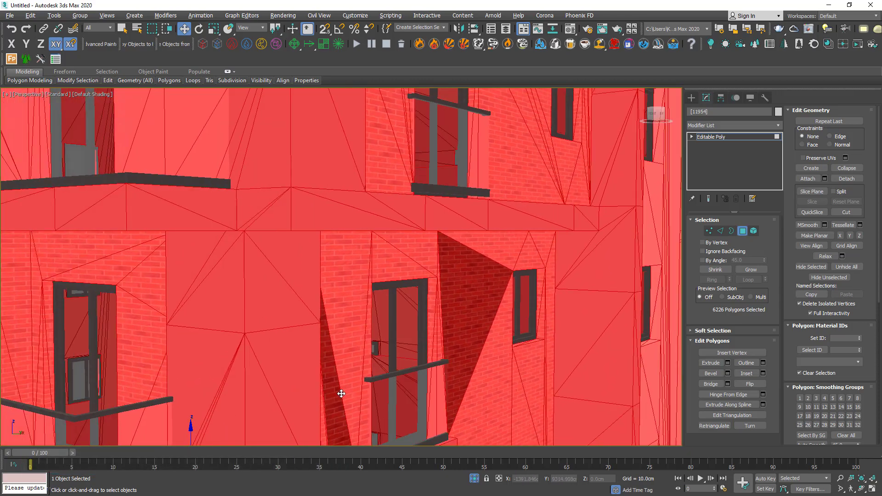
scroll(339, 390, up, 3)
scroll(366, 374, down, 2)
scroll(429, 374, up, 2)
scroll(443, 377, down, 3)
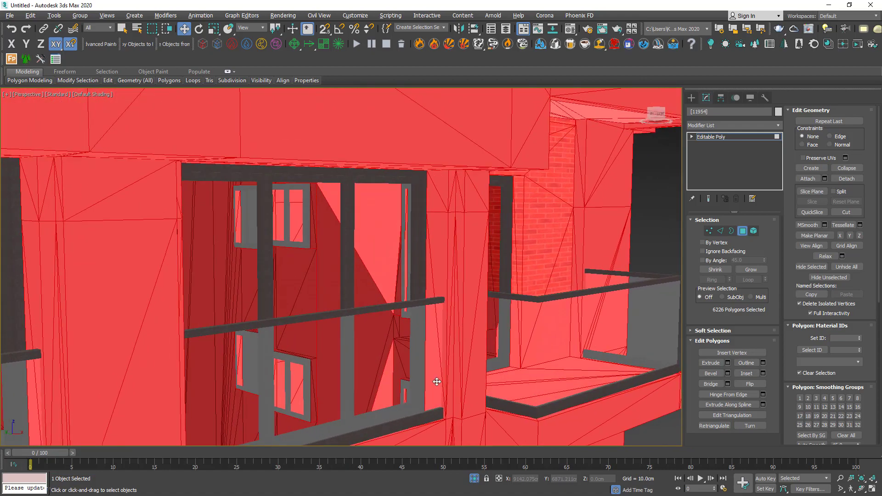
scroll(374, 257, down, 3)
scroll(331, 301, down, 3)
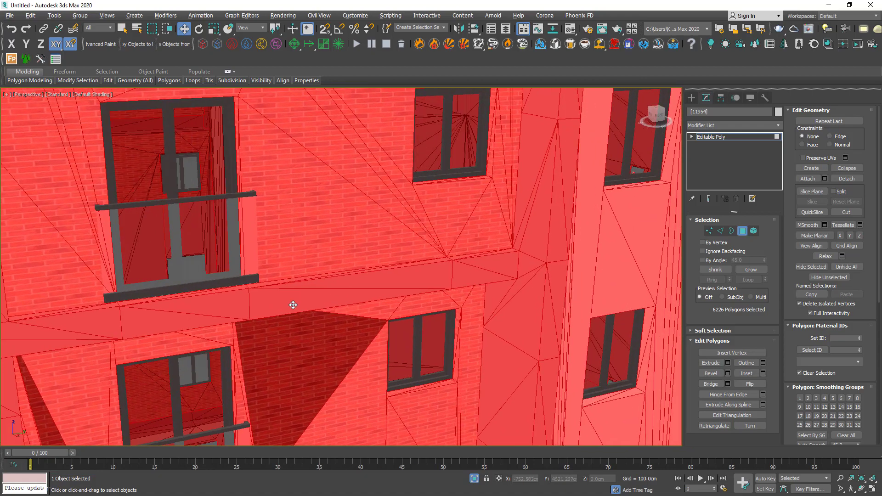
scroll(296, 276, down, 3)
scroll(364, 183, up, 2)
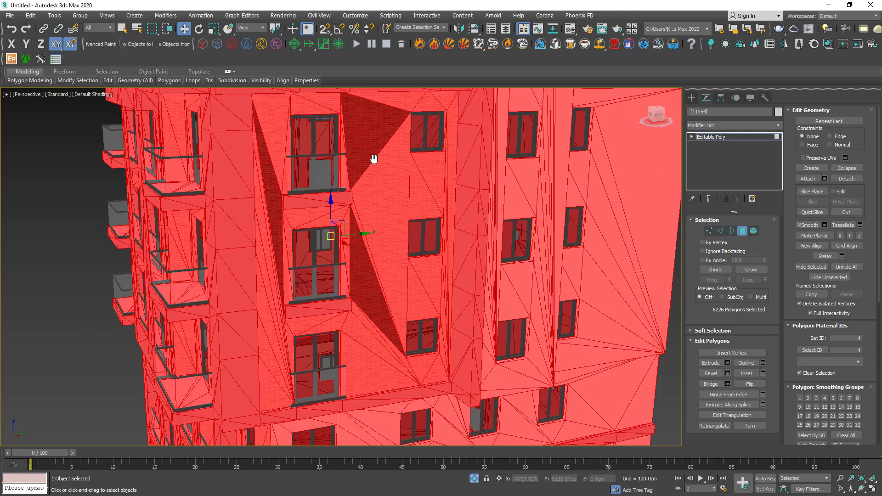
click(360, 118)
ctrl+click(368, 263)
ctrl+click(270, 184)
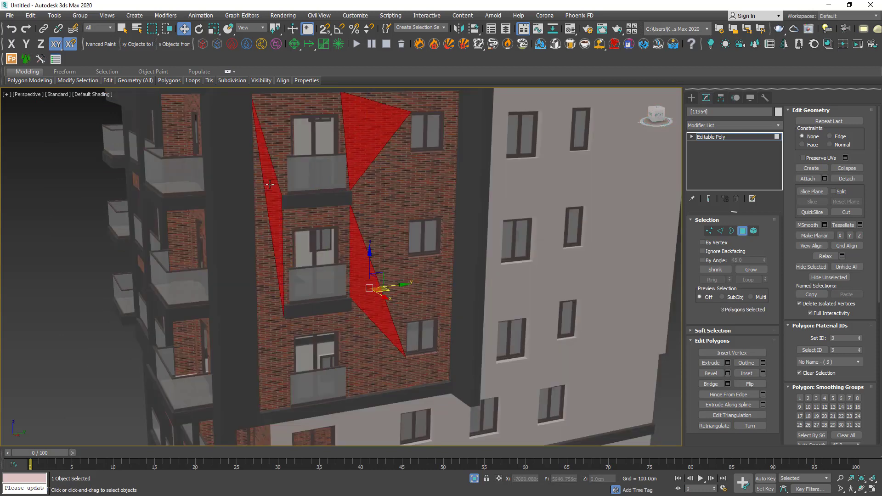
click(751, 385)
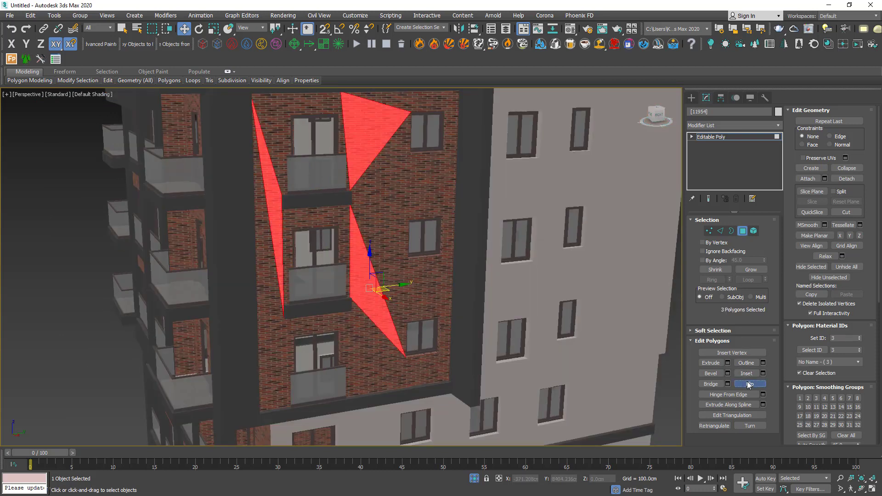
click(743, 231)
scroll(553, 299, down, 3)
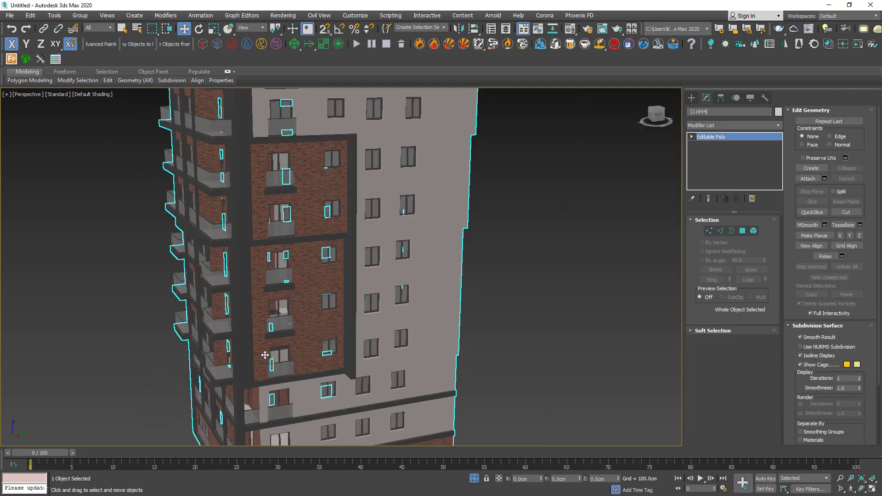
alt+middle_drag(529, 294, 553, 299)
scroll(552, 299, up, 3)
click(553, 299)
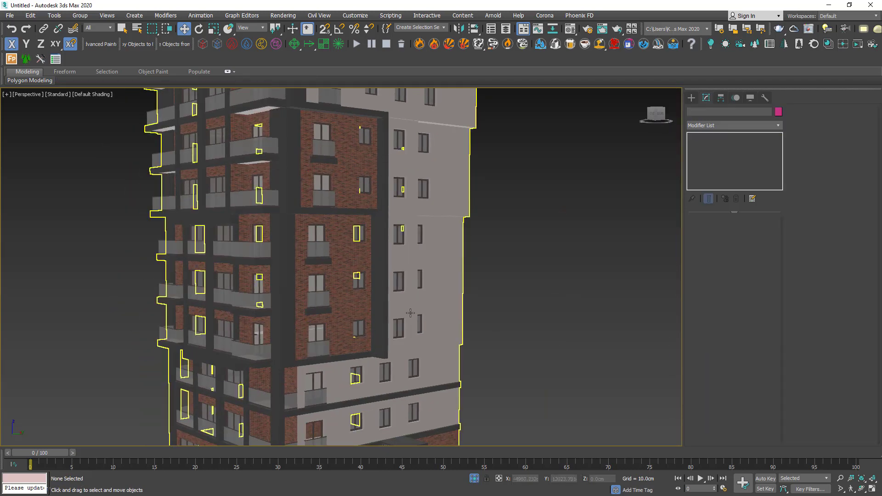
click(421, 213)
scroll(355, 303, down, 3)
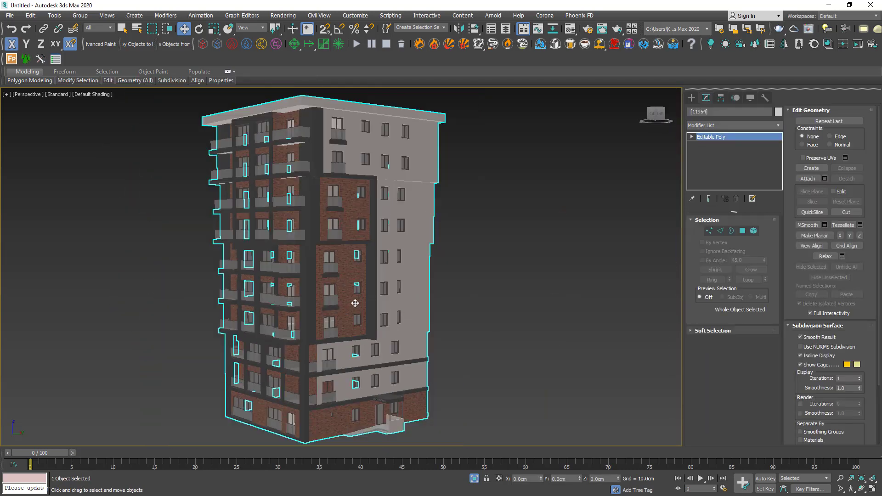
scroll(331, 241, up, 2)
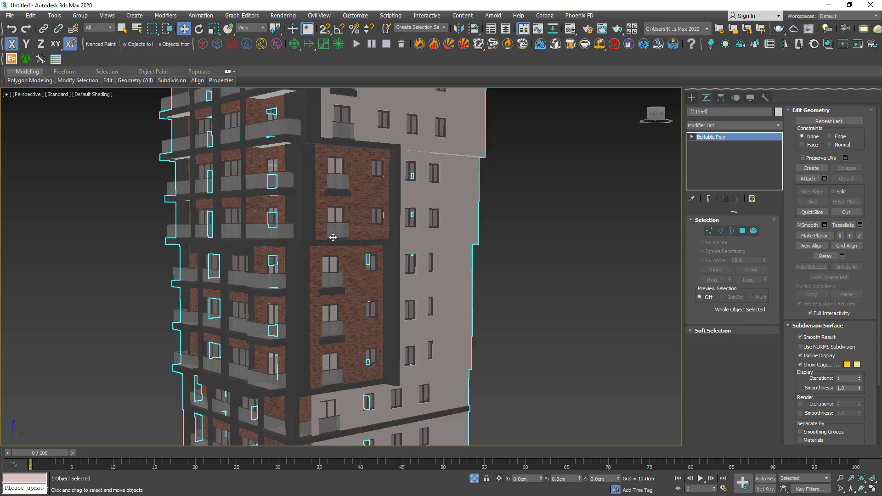
scroll(331, 241, up, 2)
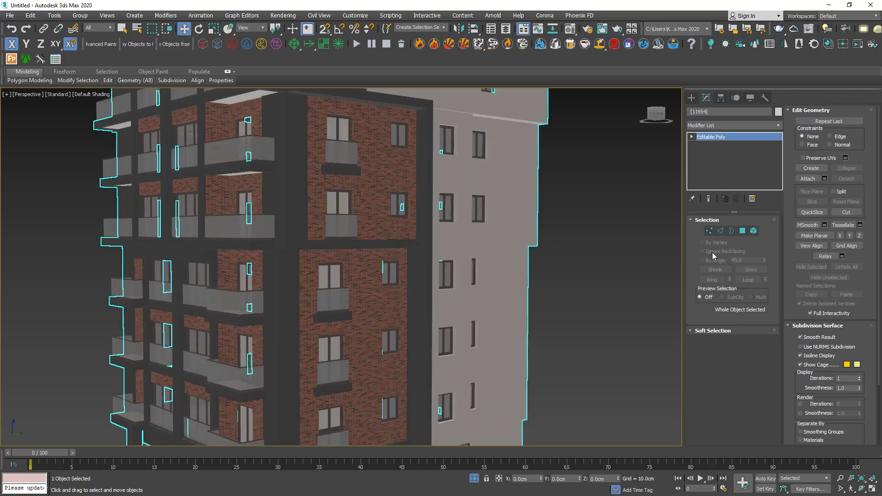
click(742, 230)
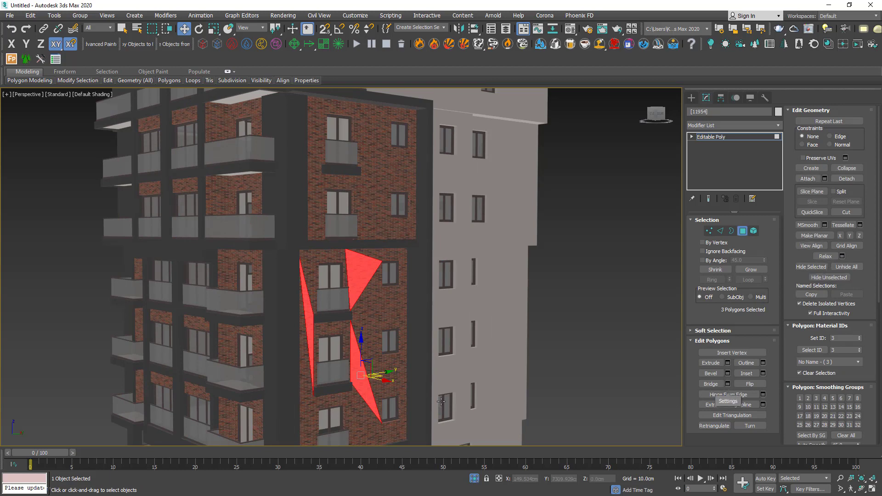
key(4)
key(z)
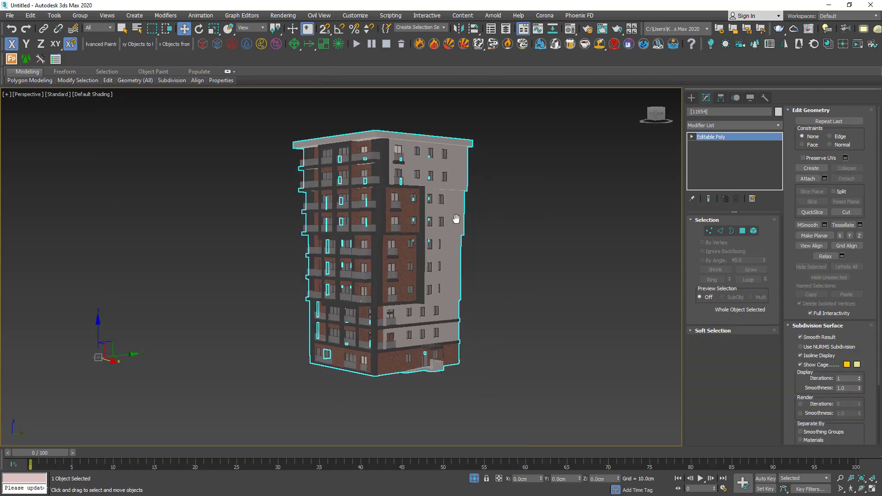
click(517, 229)
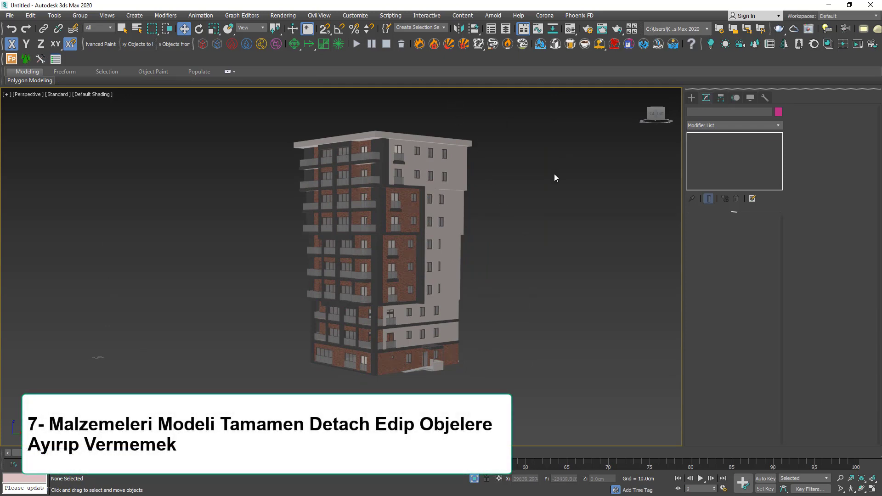
- Open the Material Editor and eyedrop the building's MultiMat_1 material into it
middle_drag(556, 178, 559, 188)
click(462, 212)
key(m)
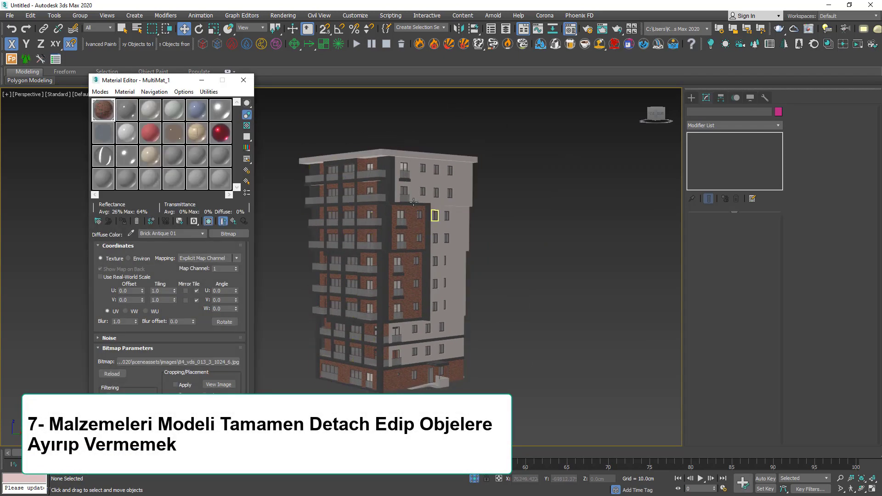
click(435, 216)
alt+middle_drag(364, 215, 377, 222)
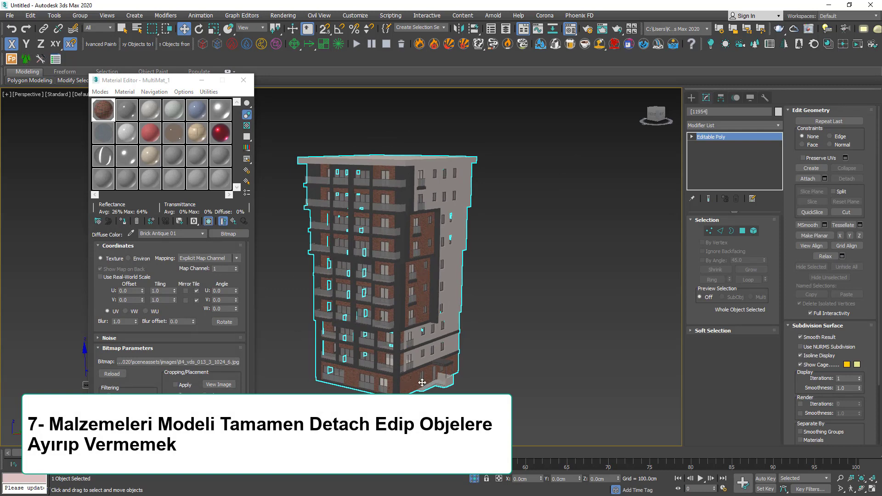
scroll(422, 383, up, 3)
scroll(422, 382, down, 1)
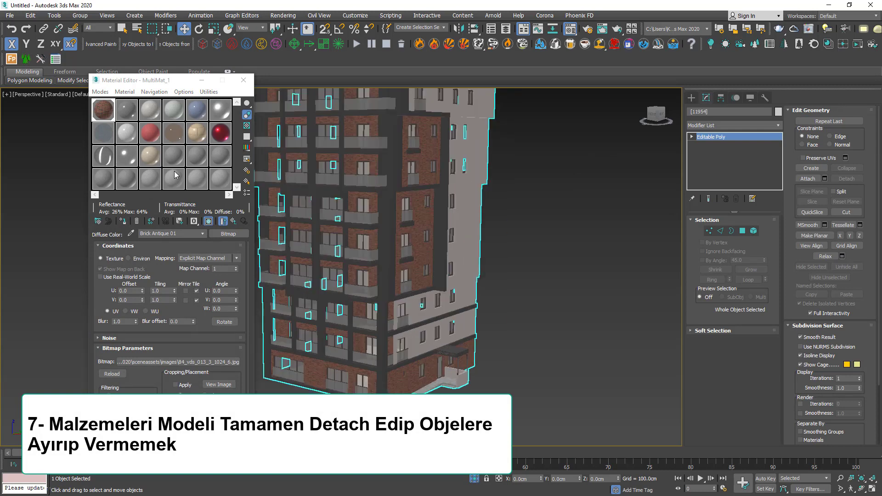
click(131, 234)
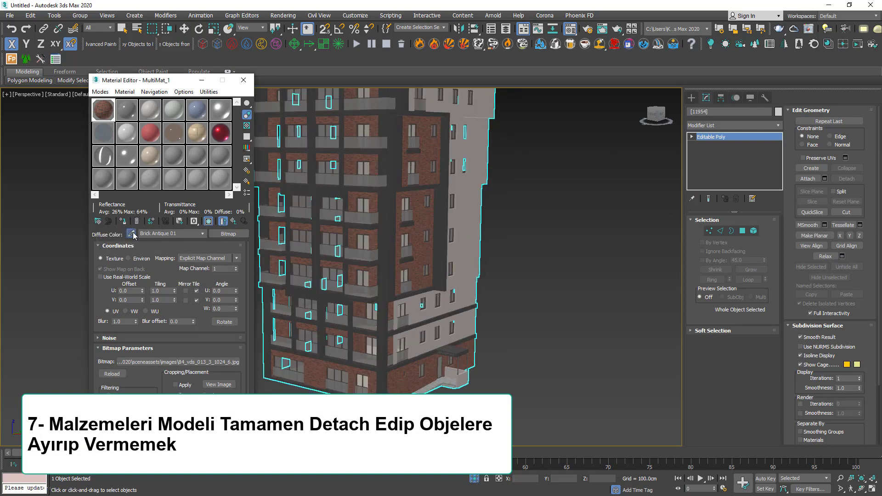
click(418, 198)
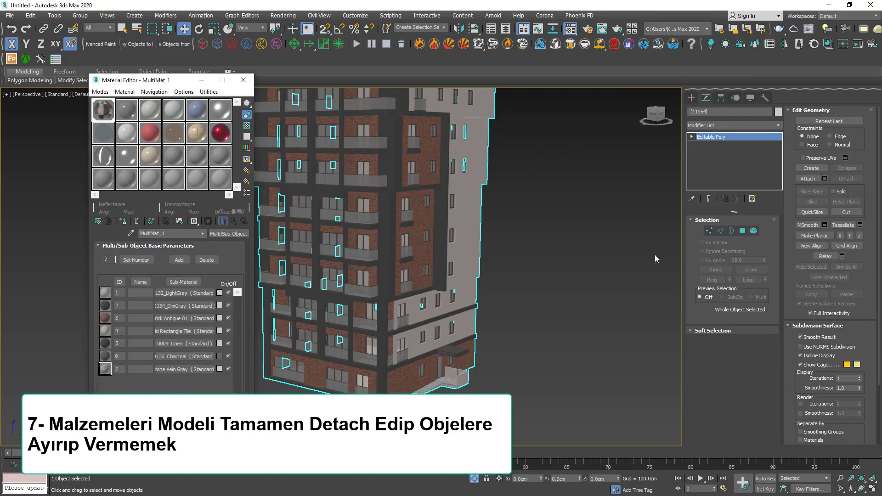
- In Element mode, check the IDs of the brick panels, dark strip and window frames
click(535, 261)
click(388, 218)
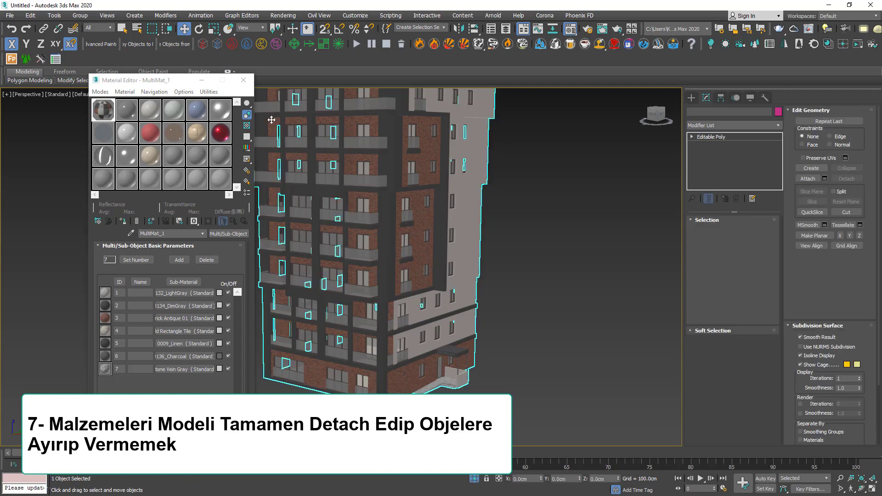
middle_drag(470, 207, 514, 251)
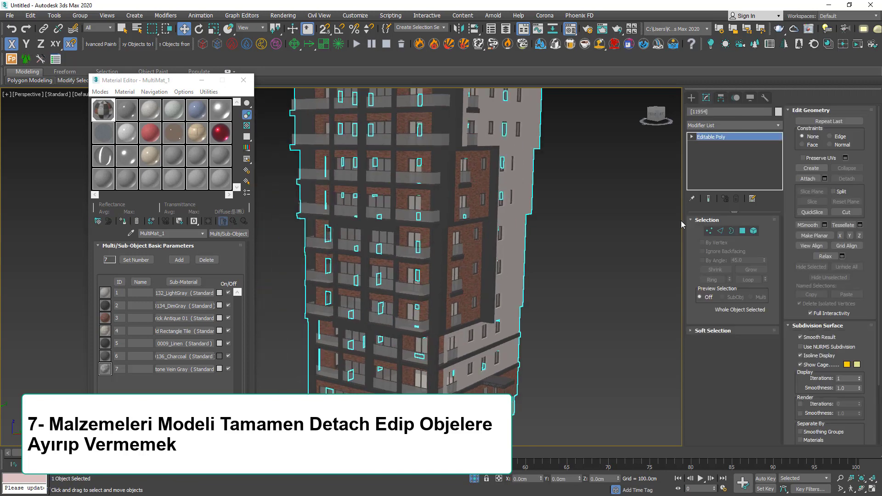
click(753, 231)
click(474, 261)
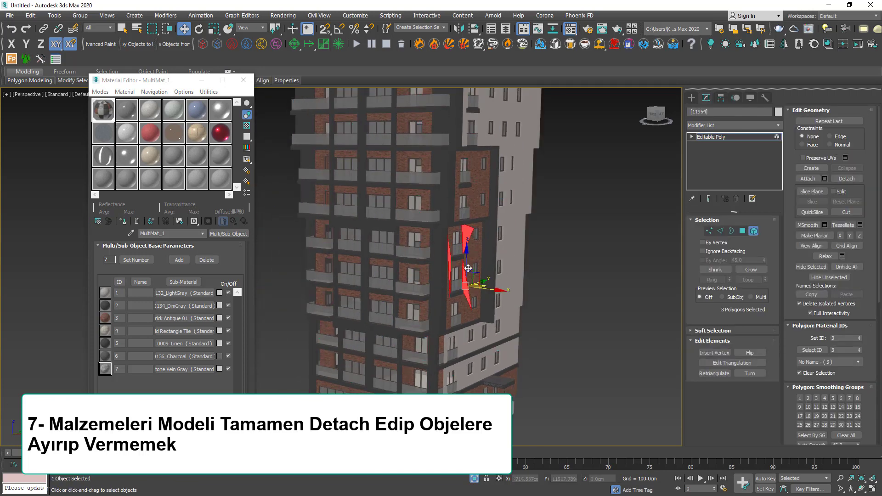
click(474, 257)
ctrl+click(476, 192)
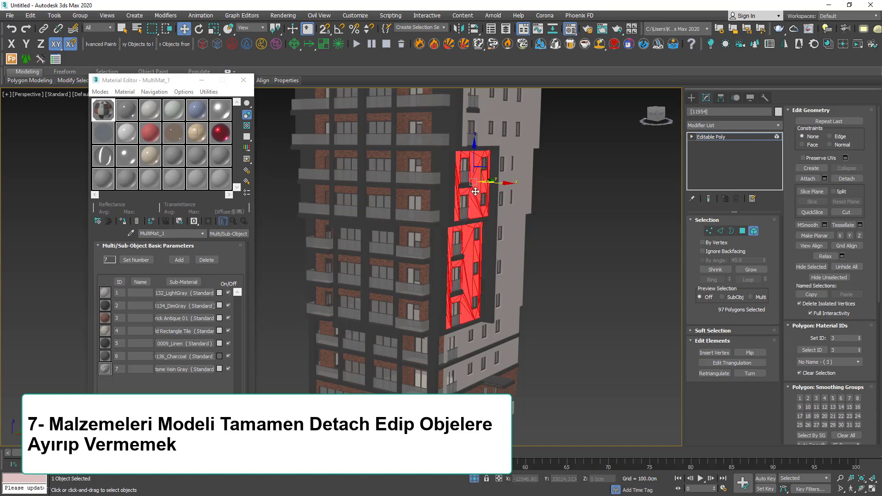
click(436, 261)
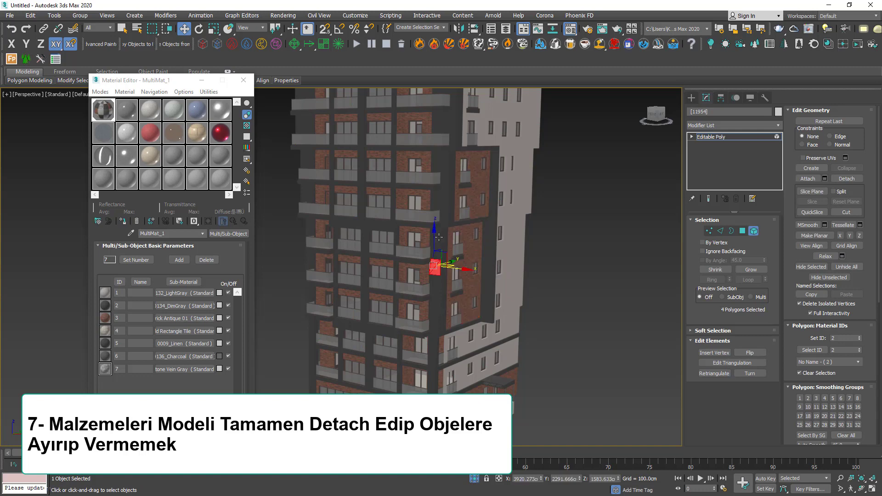
scroll(432, 259, up, 3)
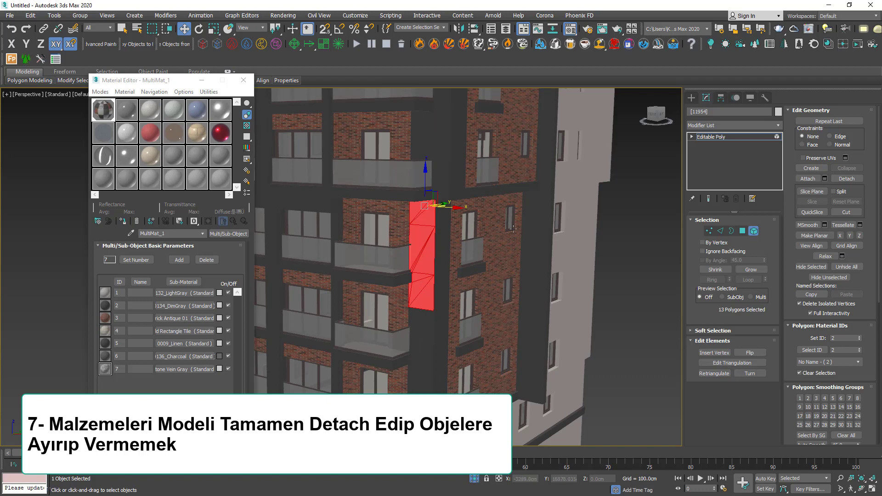
click(381, 224)
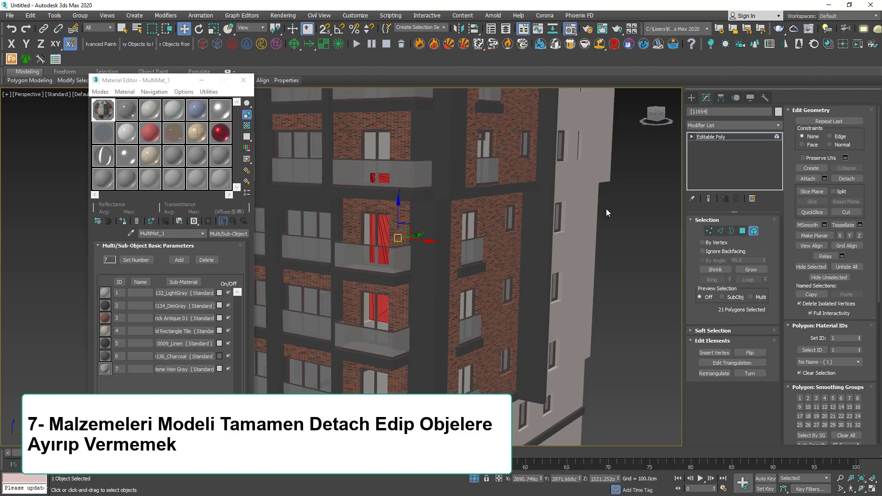
- Leave Element mode, clear the selection and reframe the whole building
click(754, 232)
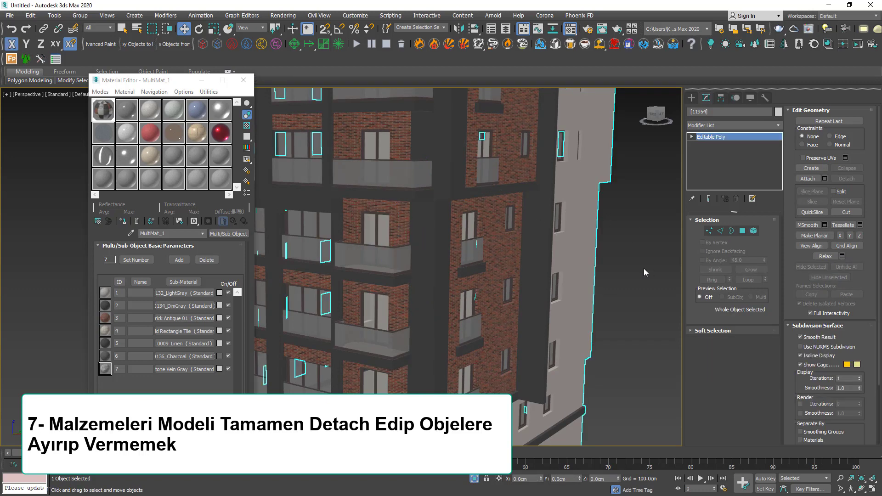
click(644, 268)
scroll(644, 269, down, 5)
middle_drag(480, 263, 495, 255)
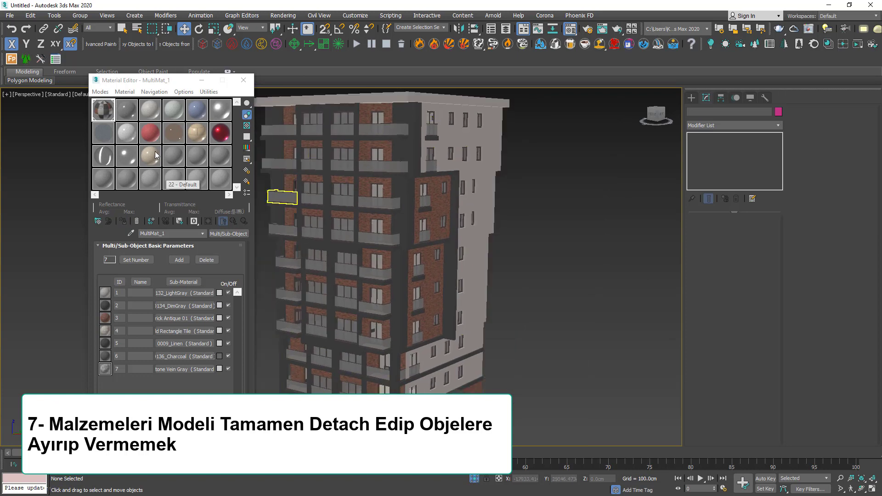
- Re-pick the building's material and open an enlarged MultiMat_1 preview, moved aside
click(131, 234)
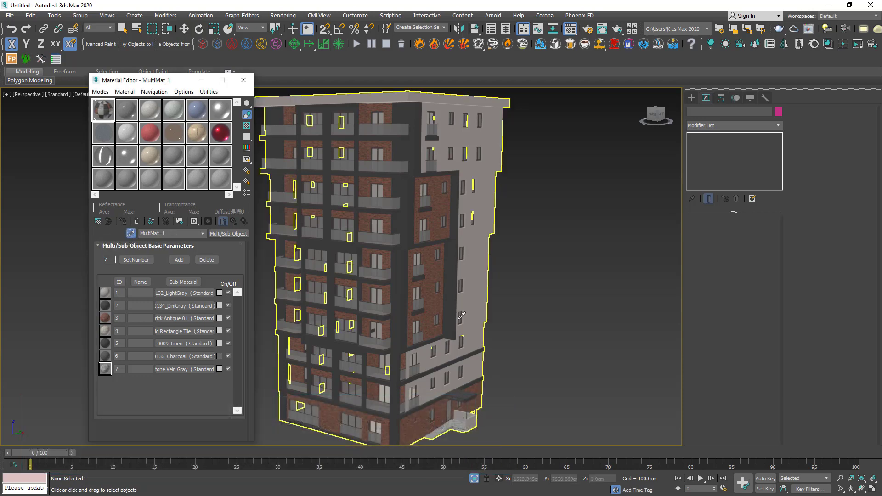
click(462, 317)
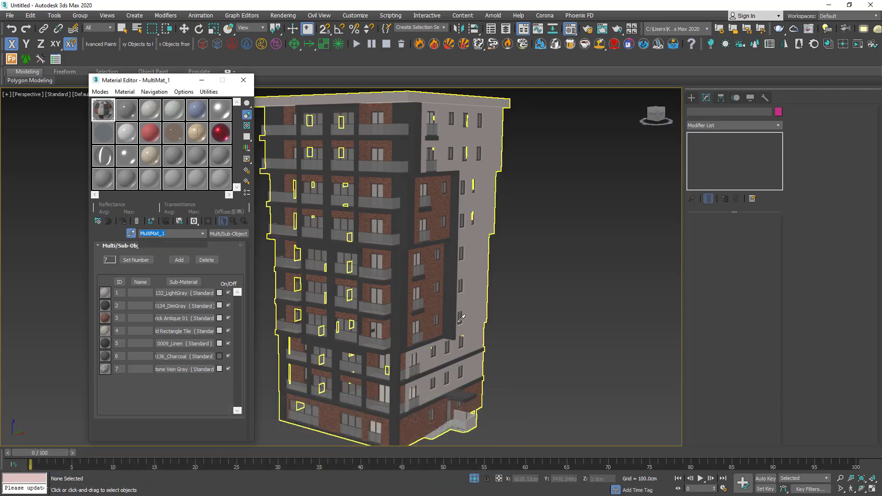
double_click(111, 115)
drag(460, 117, 597, 104)
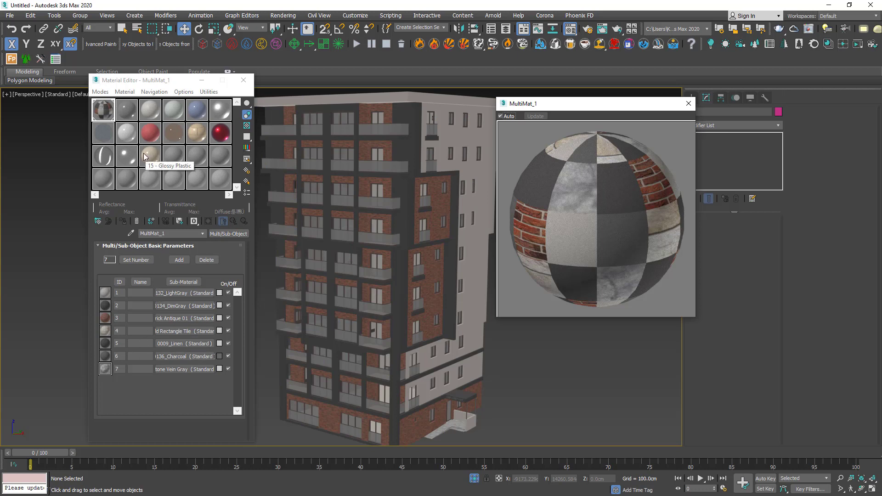
- Switch the active renderer to Corona in Render Setup
click(570, 32)
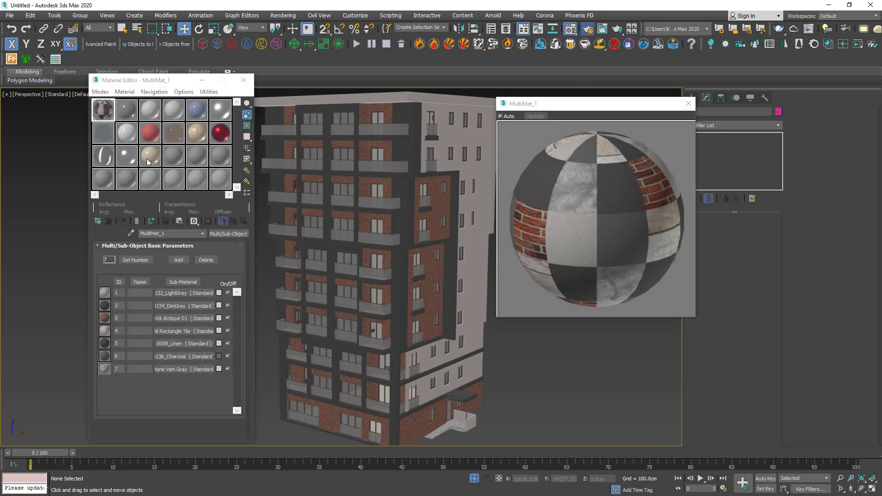
key(F10)
drag(115, 9, 403, 10)
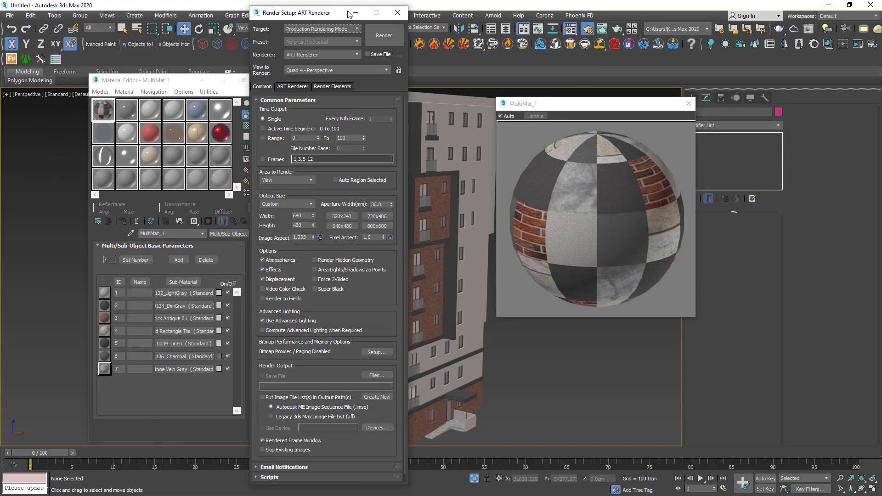
click(369, 52)
click(350, 102)
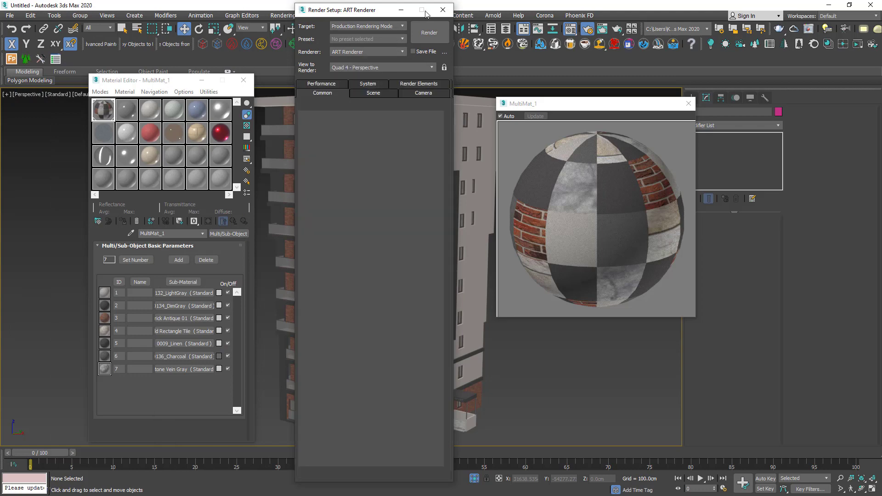
click(442, 10)
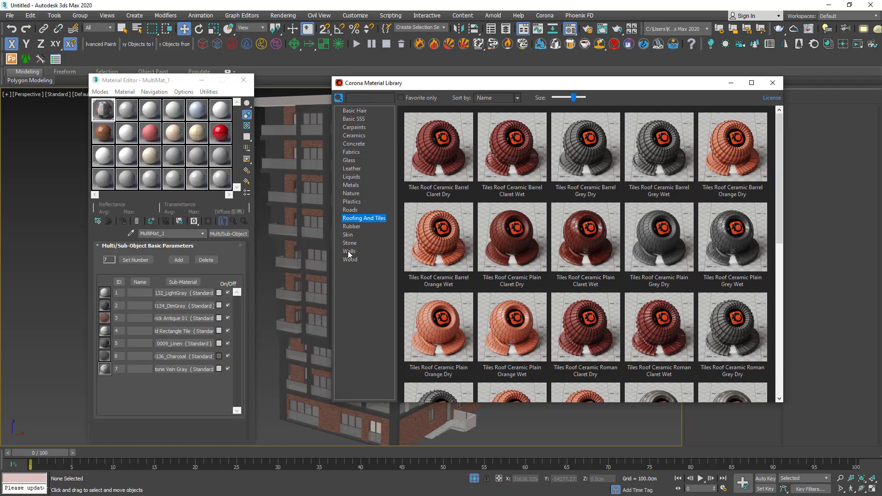
- Drag a brick material from the Corona library into a sample slot and close the enlarged preview
click(349, 251)
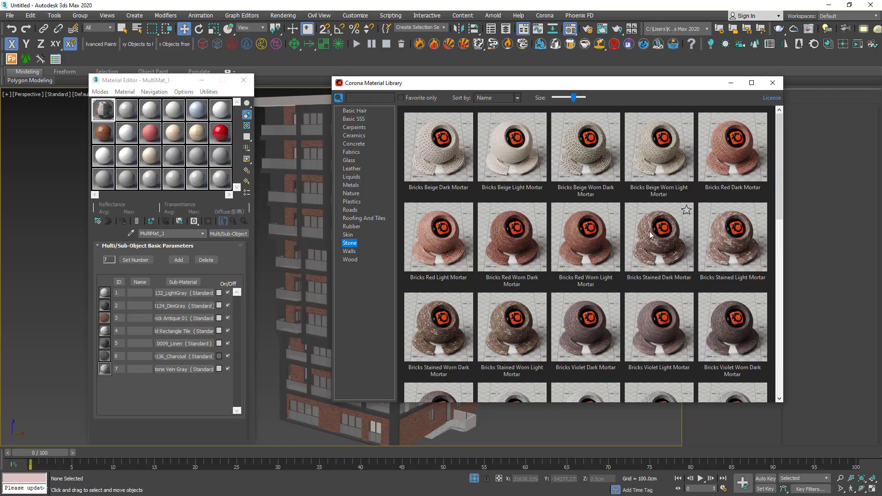
drag(452, 188, 132, 116)
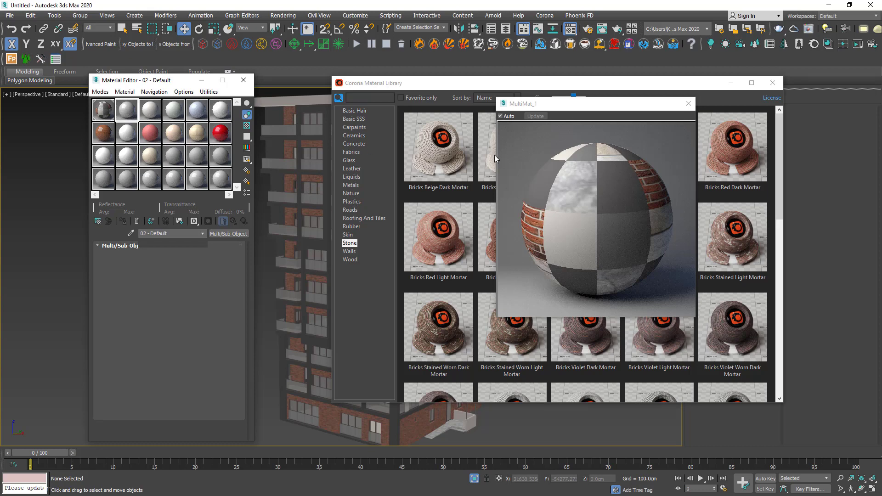
click(689, 103)
- Place Glass Clear from the library into the fourth sample slot, then close the library
click(354, 144)
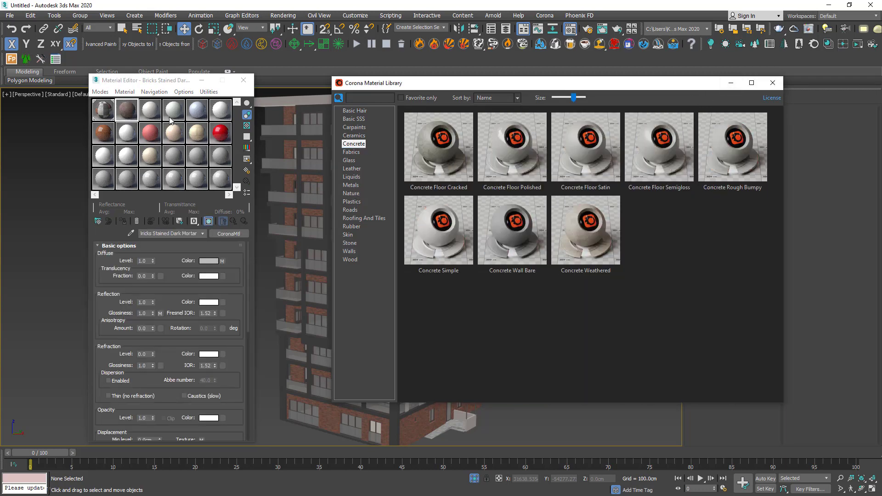
click(349, 161)
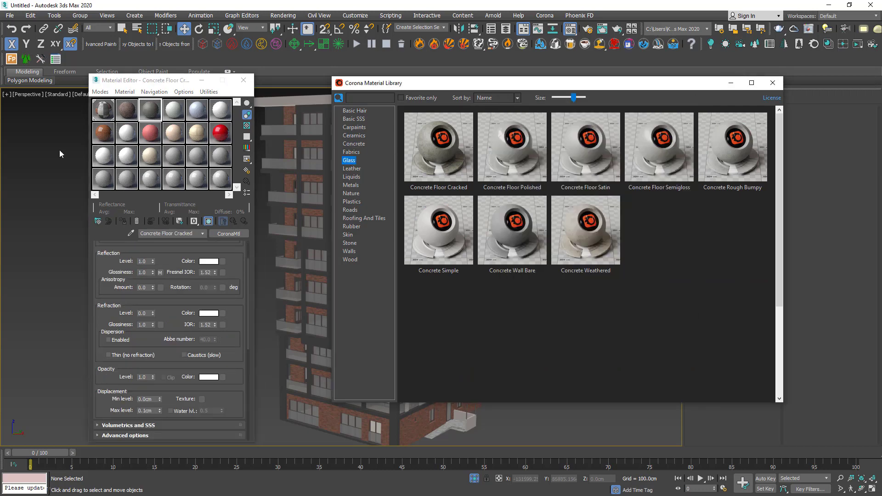
click(174, 111)
drag(437, 228, 176, 111)
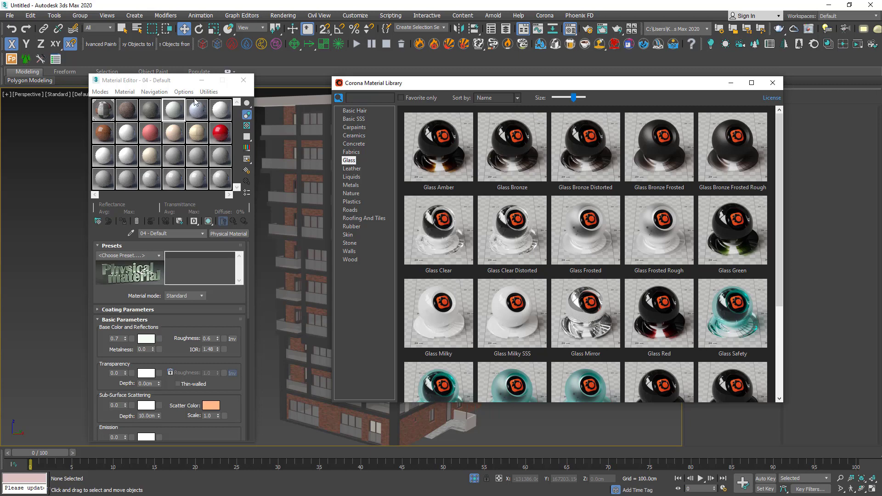
double_click(174, 113)
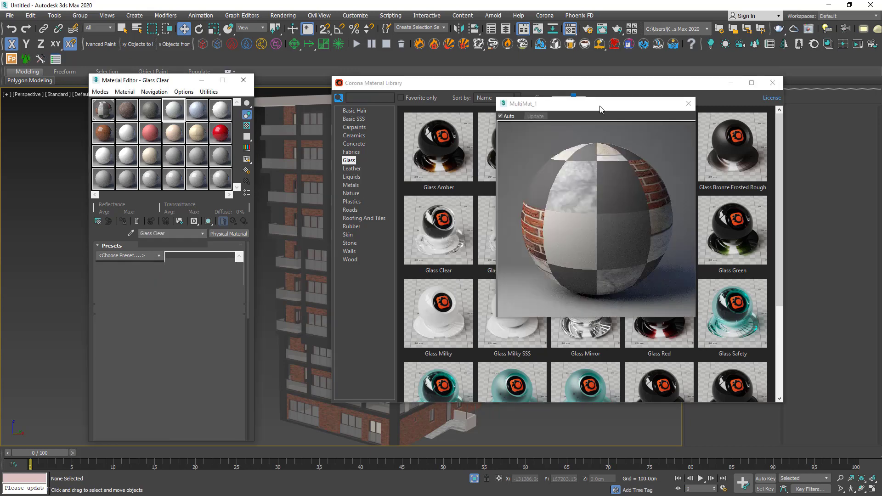
click(772, 88)
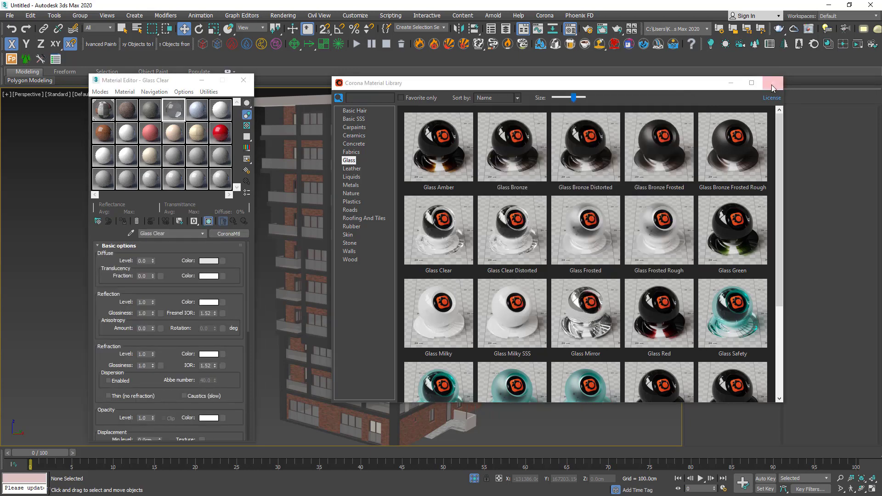
click(100, 113)
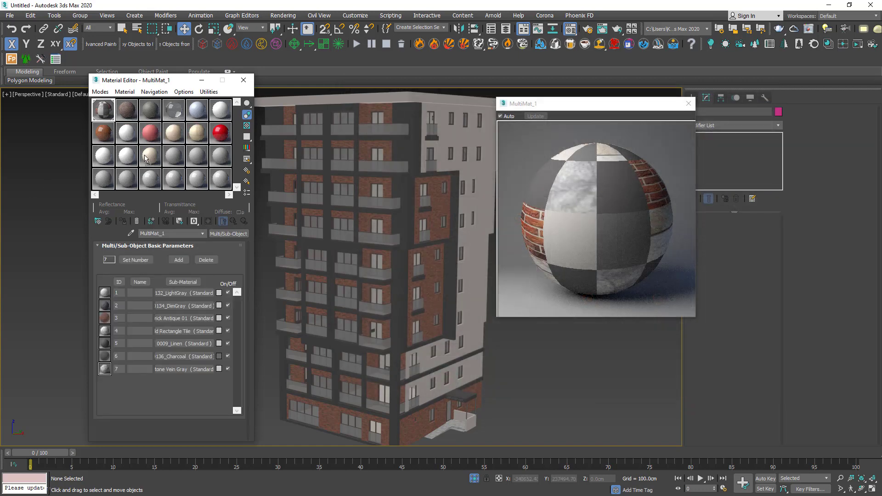
- Instance the dark-mortar bricks into sub-material 3 and Concrete Floor Cracked into sub-materials 2 and 6
drag(183, 321, 183, 320)
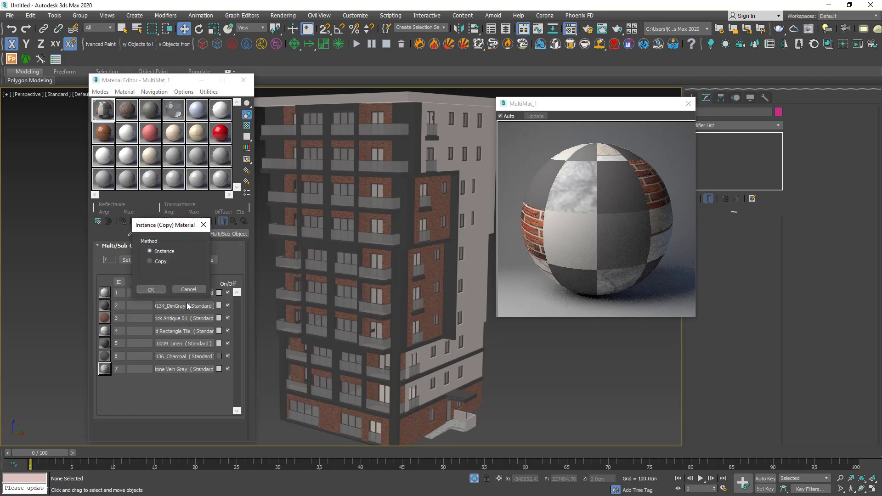
click(159, 290)
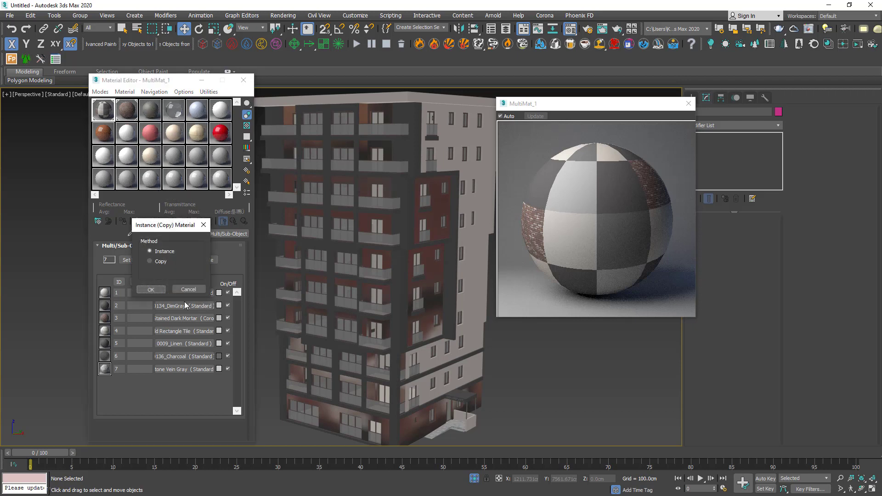
click(142, 293)
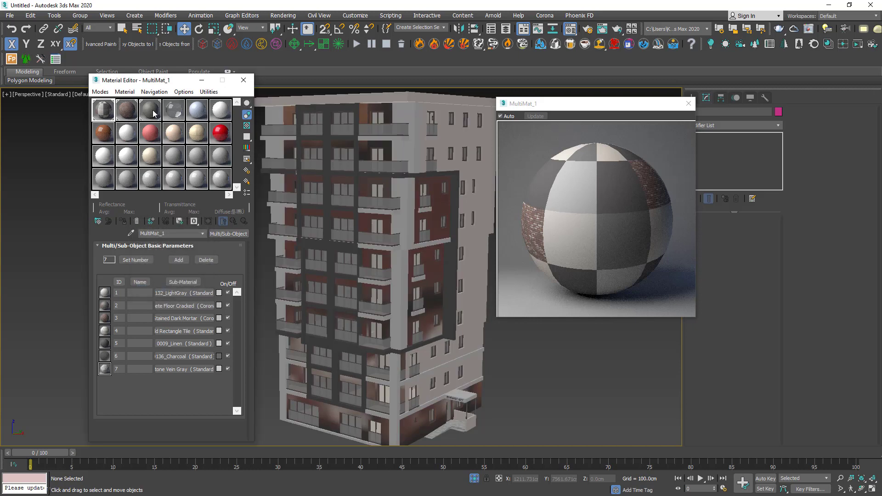
drag(176, 360, 177, 357)
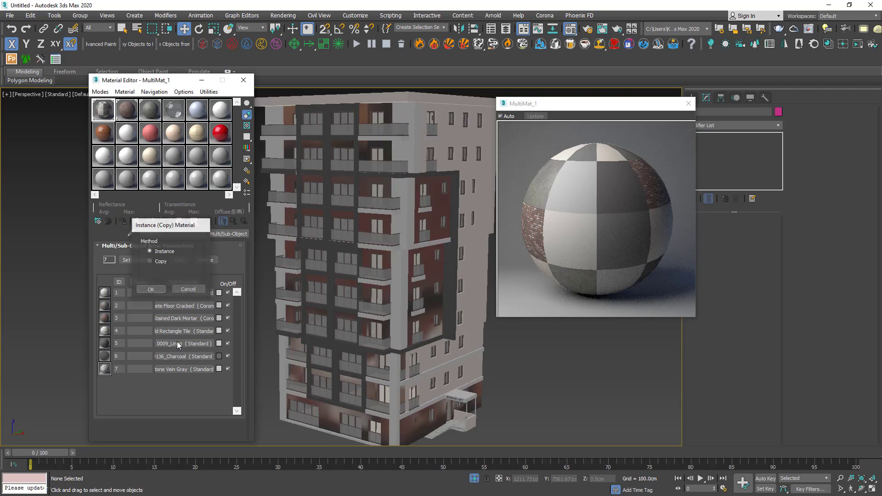
key(Return)
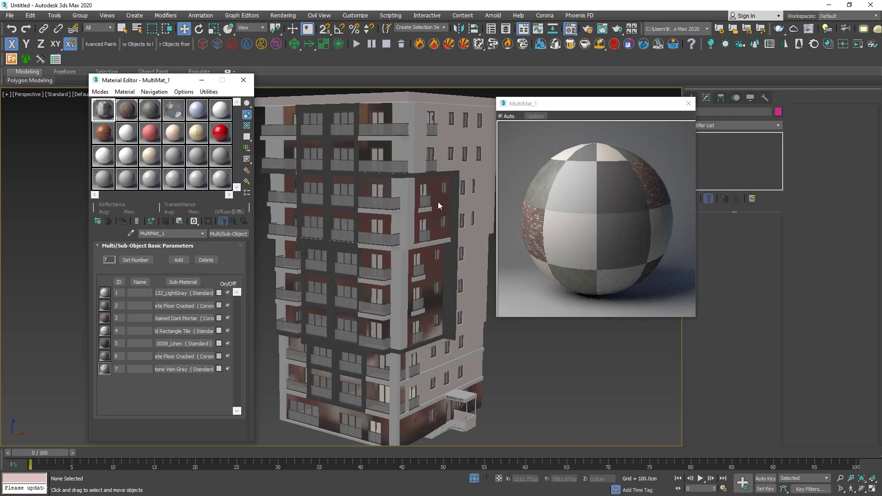
scroll(438, 206, down, 3)
click(448, 136)
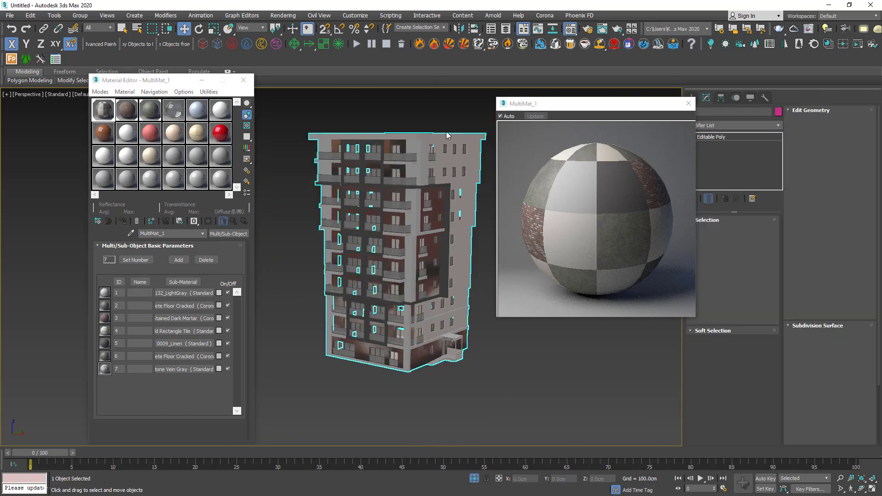
- Open the brick material's diffuse bitmap and set its mapping width and height to 20 cm
click(128, 111)
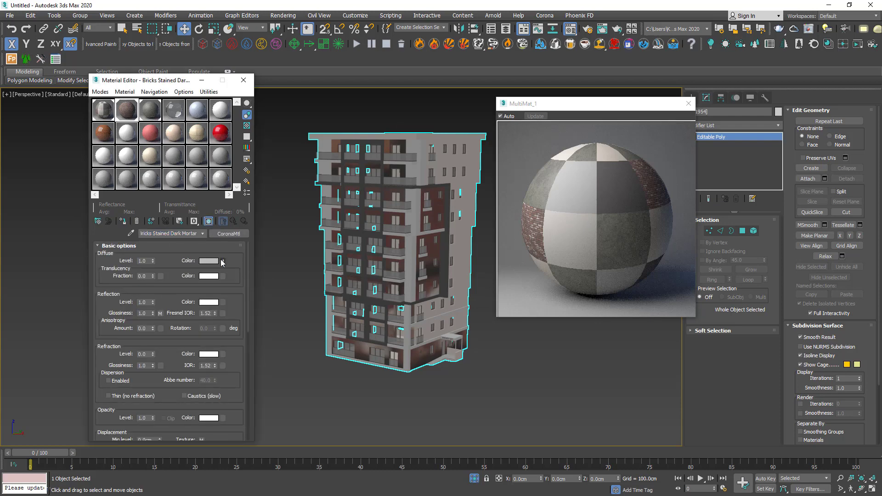
click(222, 261)
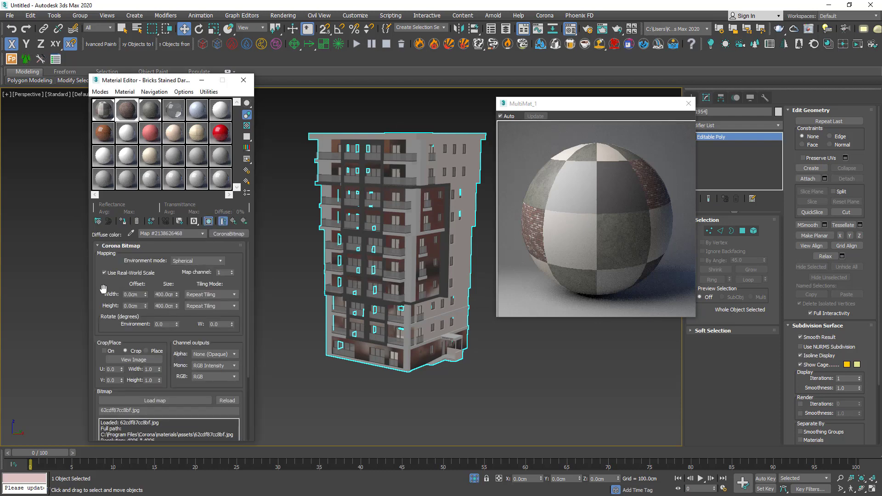
scroll(103, 252, down, 3)
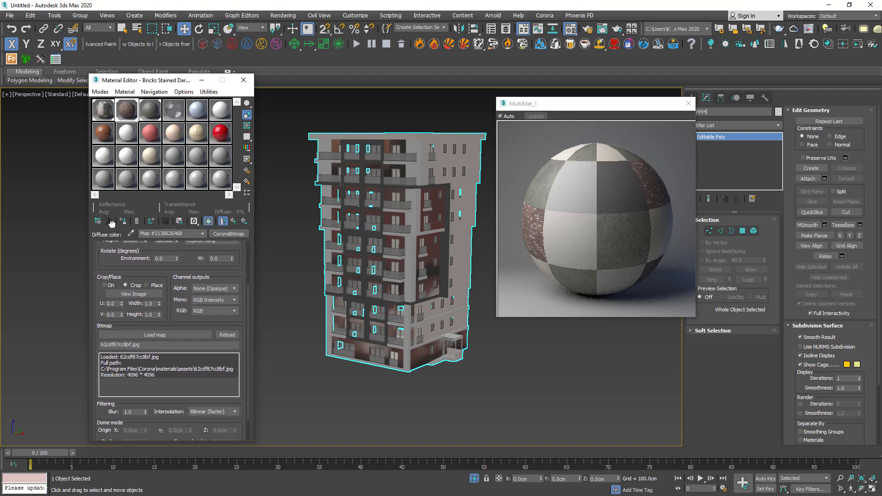
scroll(133, 310, up, 5)
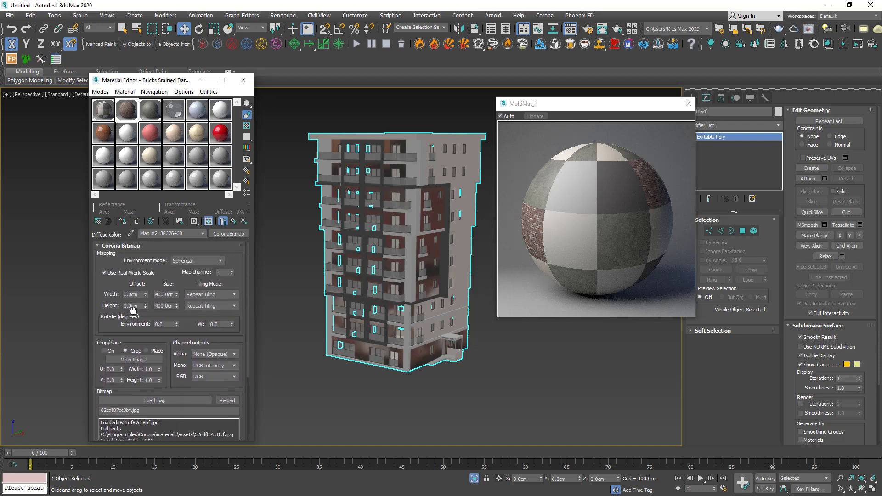
double_click(161, 294)
text(20)
key(Return)
double_click(163, 306)
text(2)
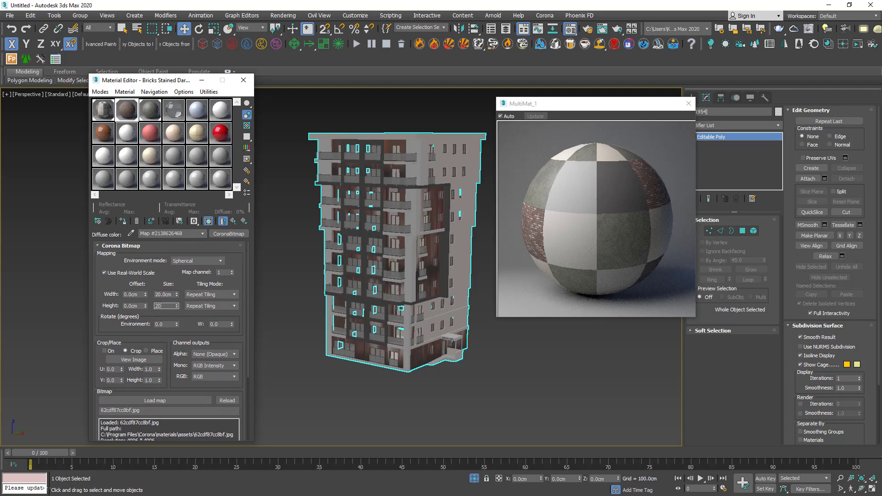
key(Return)
- Reduce the mapping width and height to 5 cm and return to the parent brick material
scroll(387, 239, up, 3)
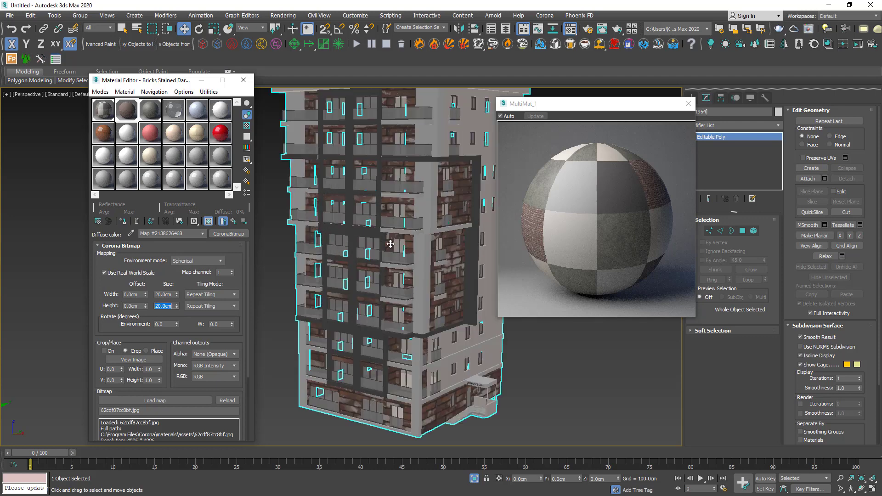
double_click(165, 294)
text(5)
key(Return)
double_click(165, 306)
text(5)
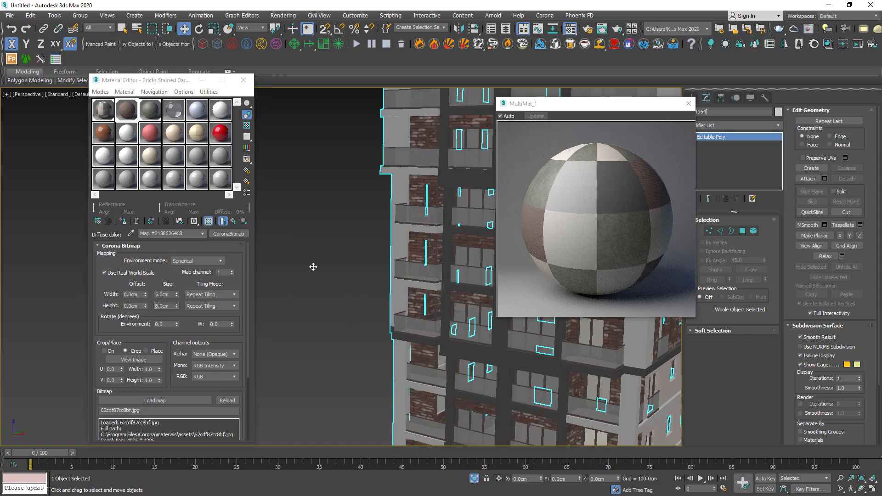
scroll(391, 229, up, 1)
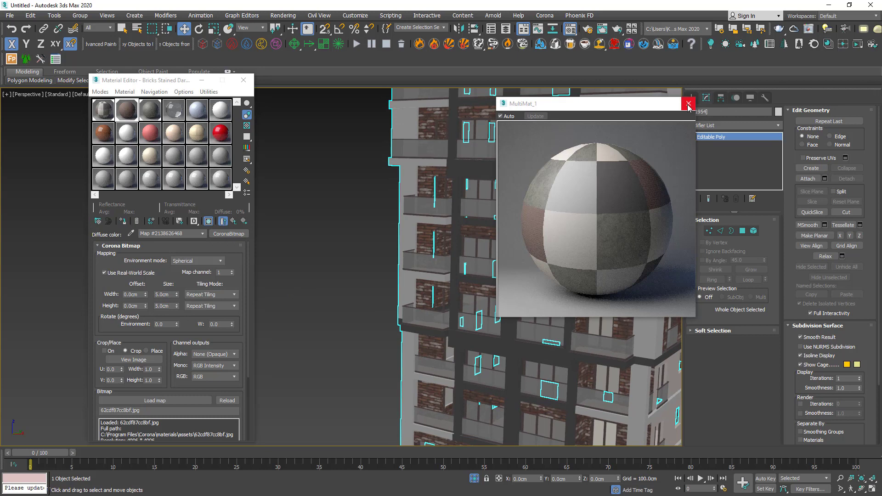
click(222, 221)
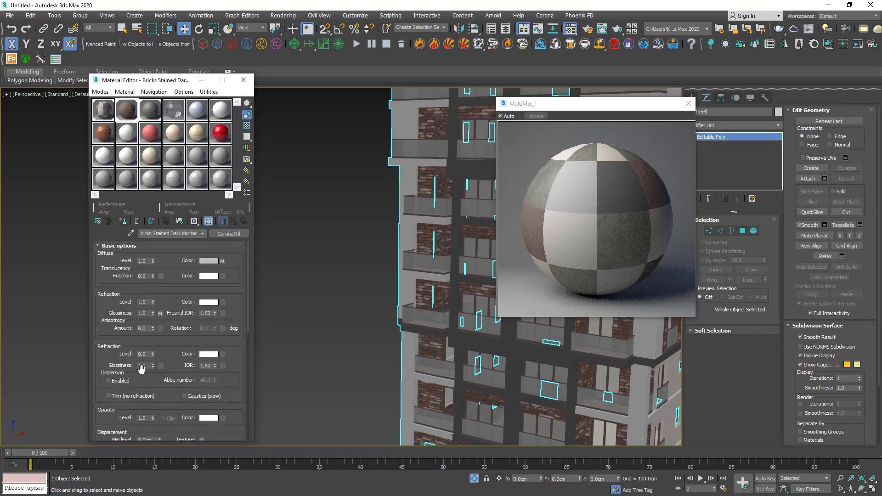
scroll(98, 372, down, 5)
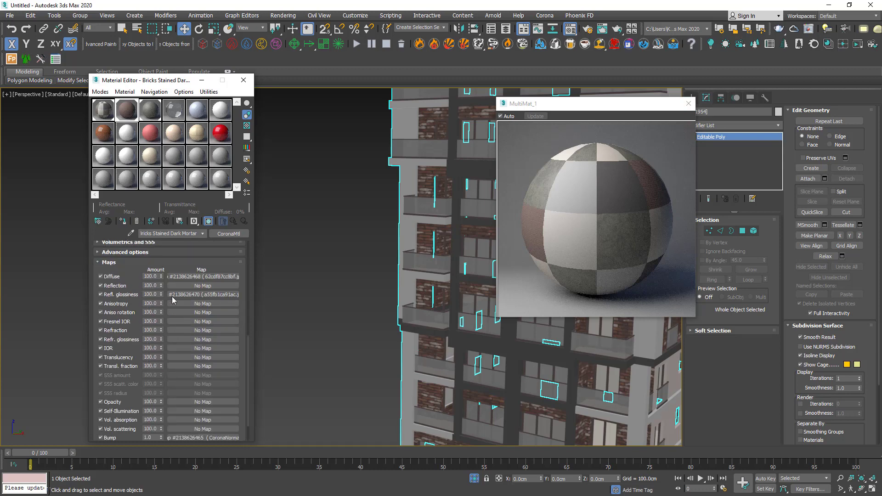
scroll(181, 396, down, 1)
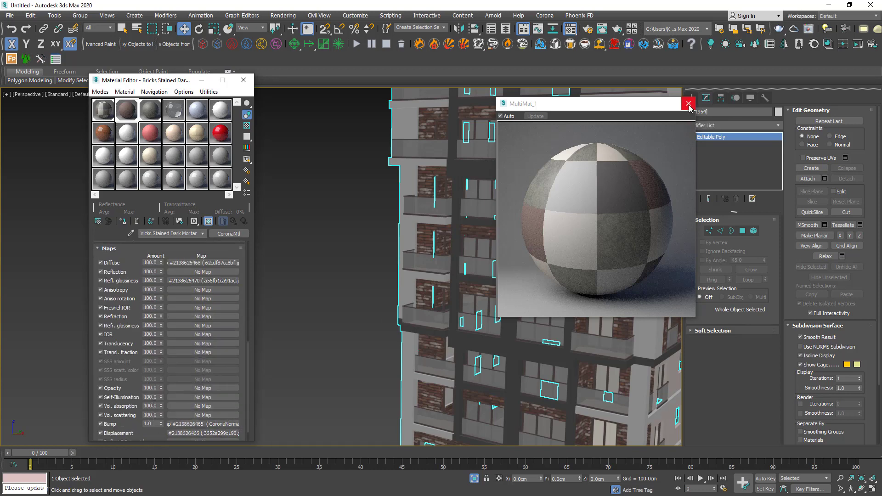
- Close the MultiMat_1 preview, deselect the building, and show MultiMat_1's seven sub-materials in the first slot
click(689, 105)
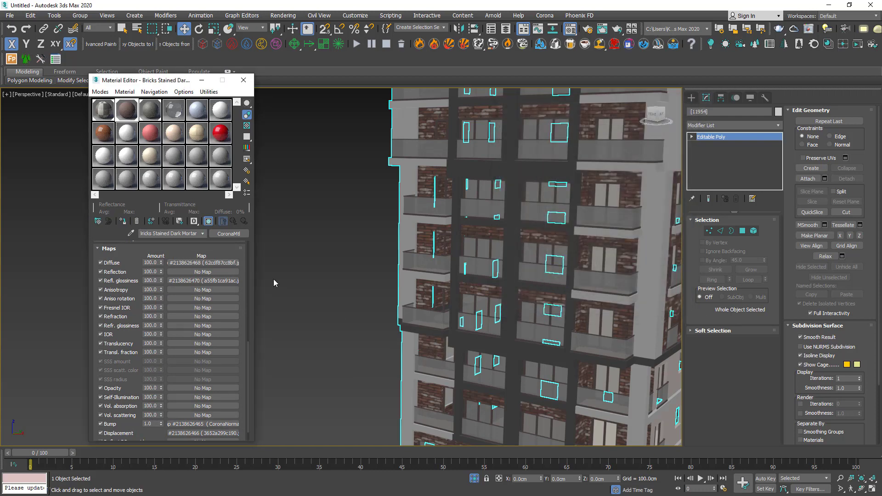
scroll(460, 285, down, 3)
middle_drag(473, 294, 420, 342)
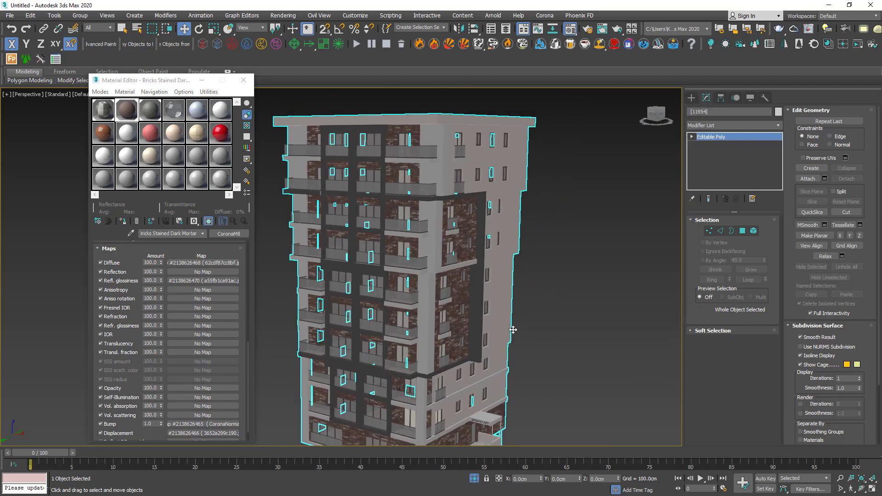
scroll(412, 187, down, 2)
click(572, 257)
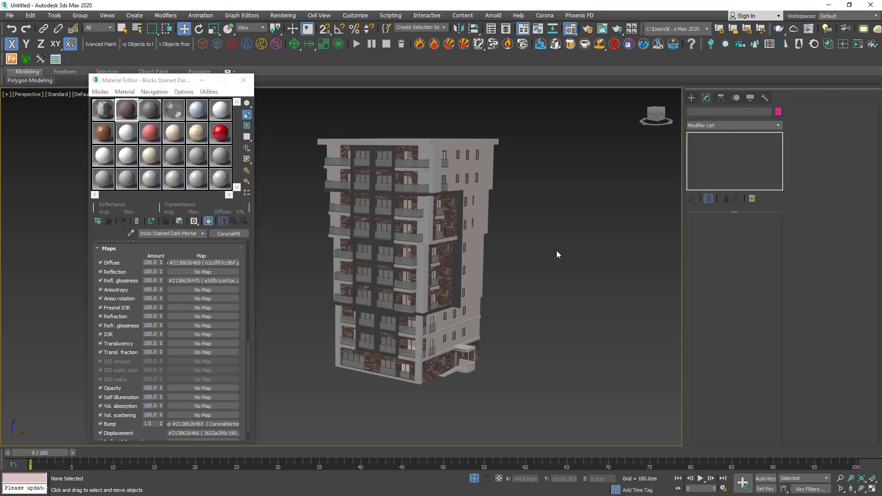
scroll(469, 260, up, 2)
scroll(299, 271, down, 3)
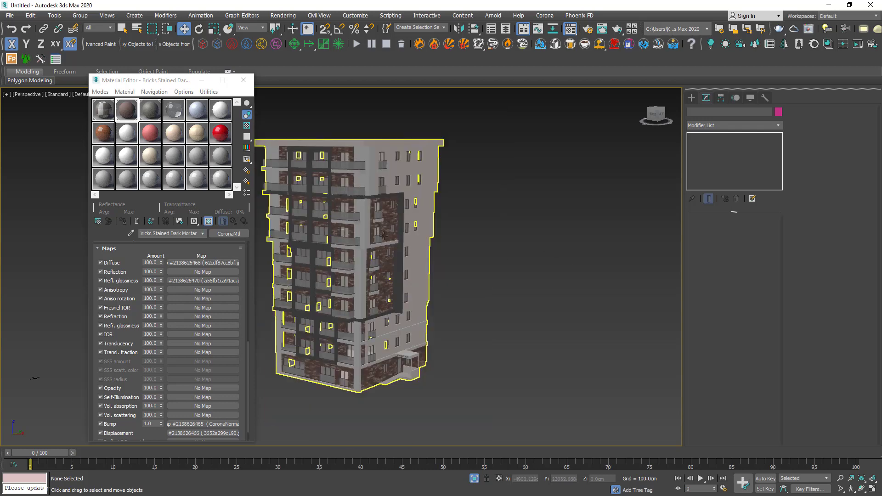
click(100, 113)
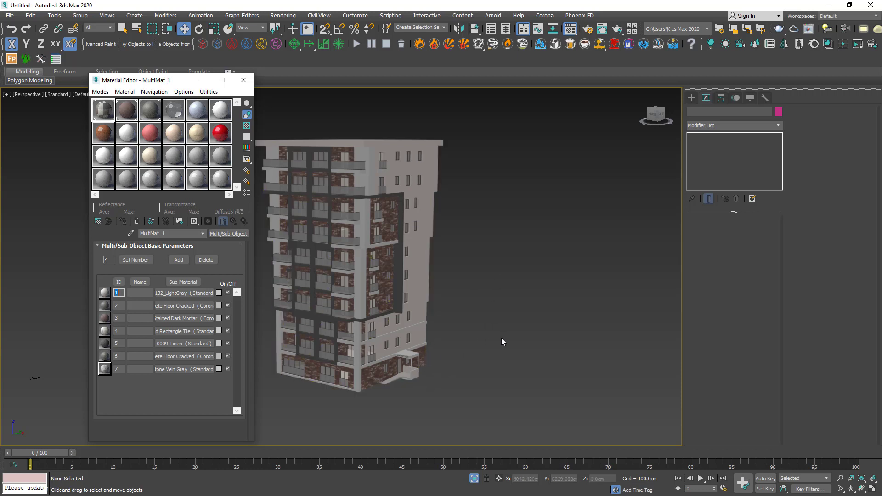
scroll(502, 341, down, 3)
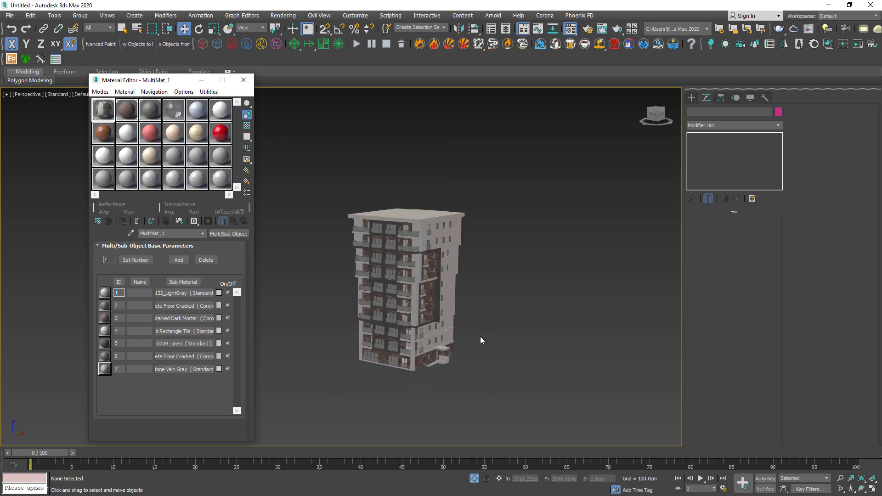